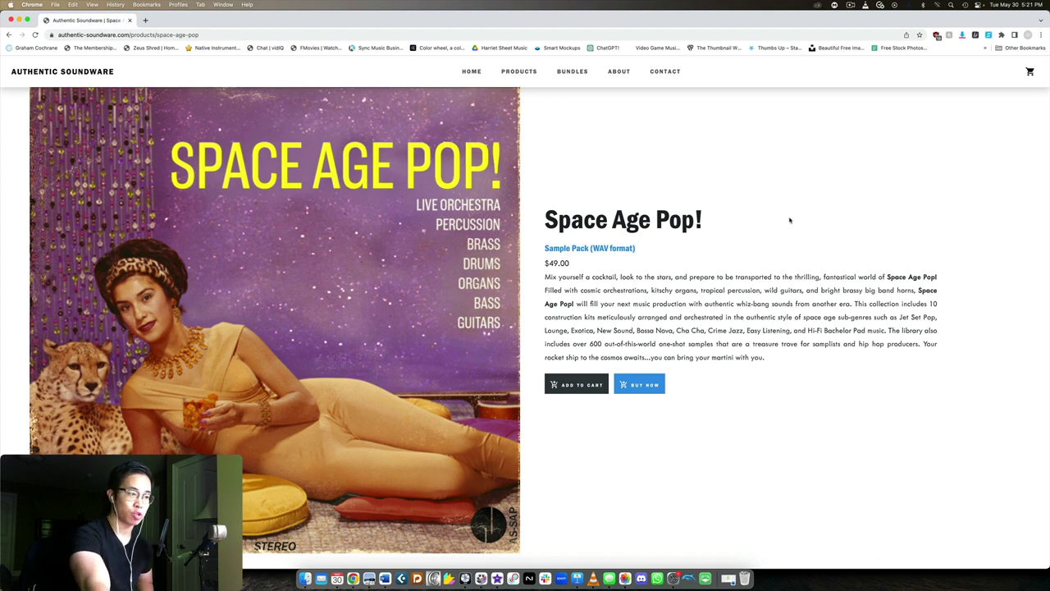
- Review the Space Age Pop! product page, covering its demo tracks, trailer, overview, specifications and related products
scroll(791, 220, "down", 5)
scroll(790, 220, "down", 3)
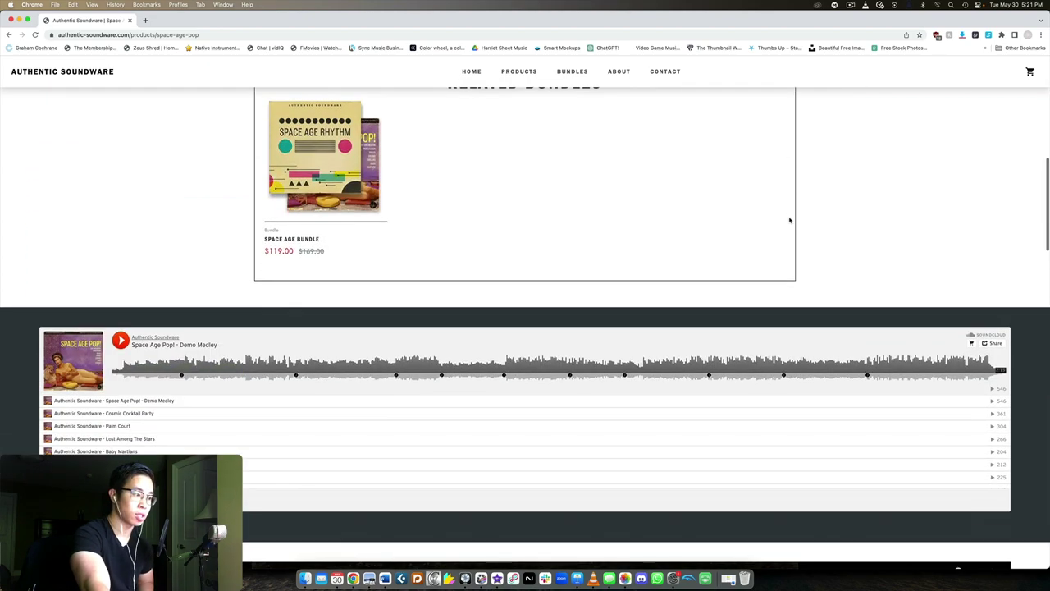
scroll(815, 216, "down", 5)
scroll(816, 214, "down", 10)
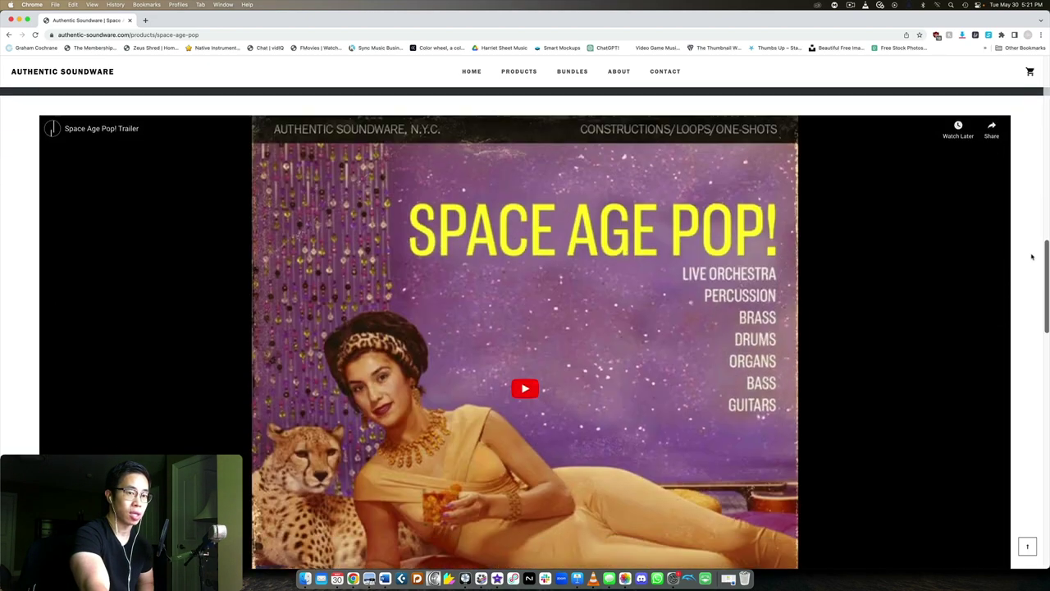
scroll(670, 161, "up", 2)
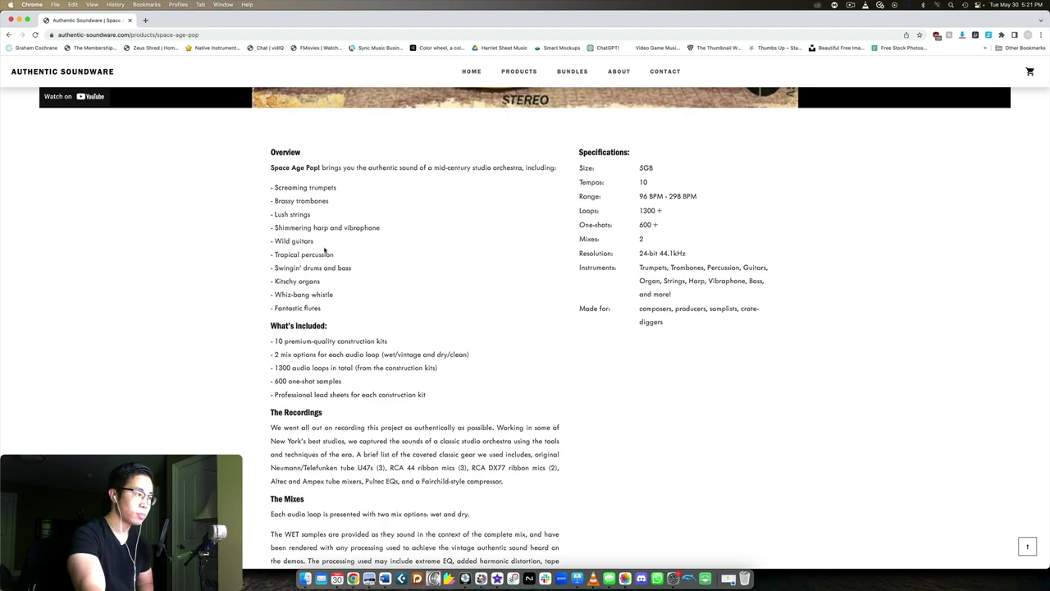
scroll(363, 229, "down", 10)
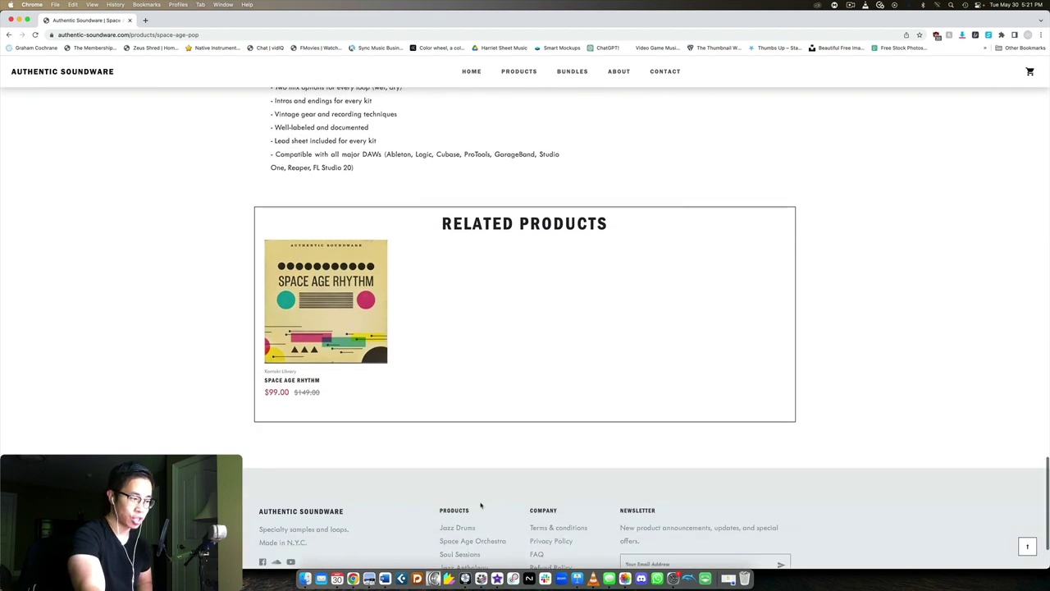
- Go to the Space Age Rhythm product page and view its description and Kontakt requirements
left_click(8, 35)
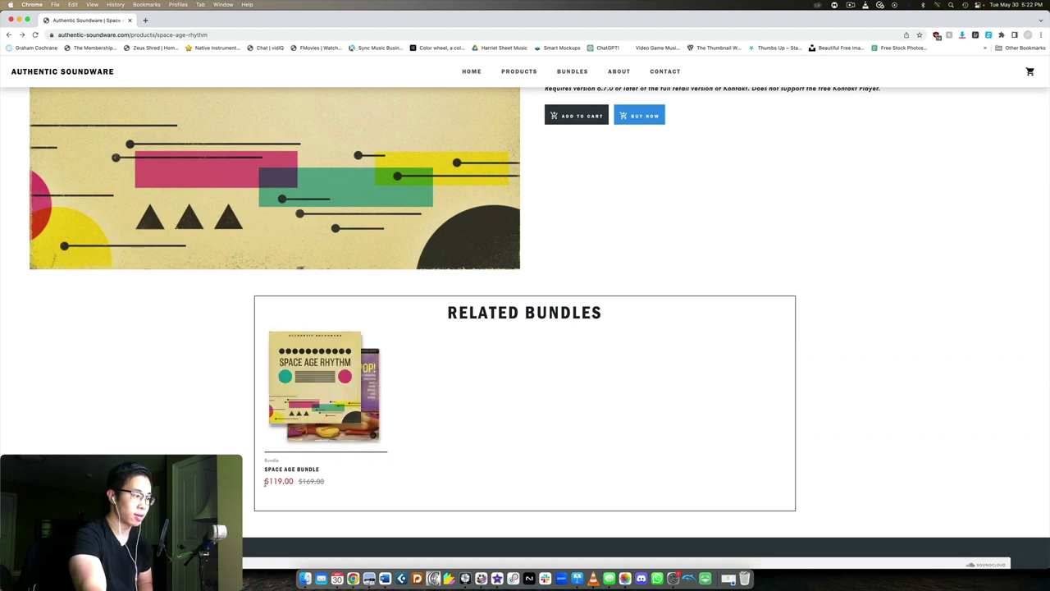
scroll(468, 392, "up", 5)
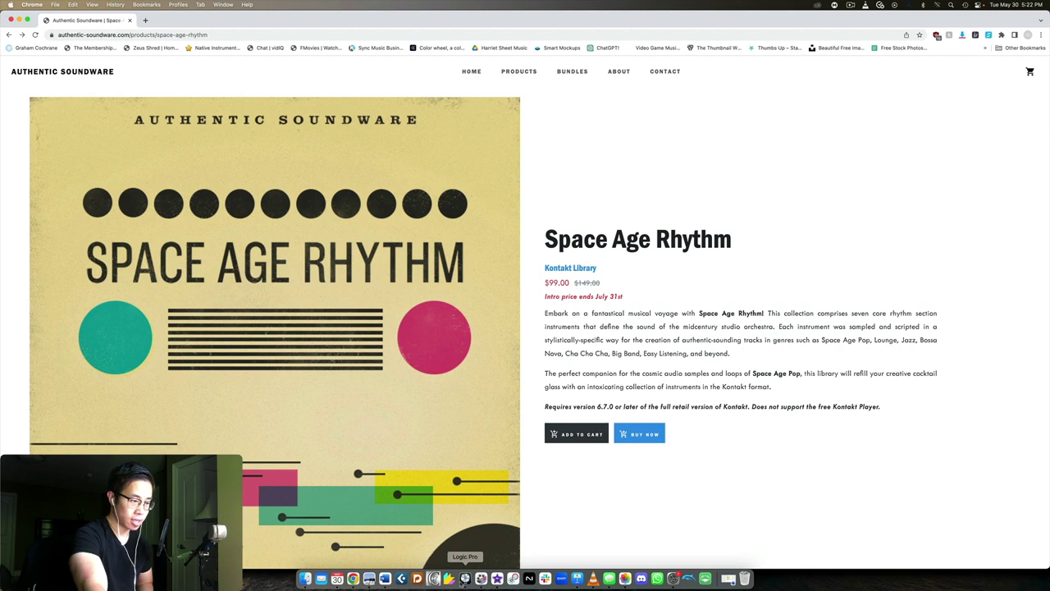
- Switch to Logic Pro and open the Space Age Rhythm Instruments folder in Kontakt's file browser
left_click(465, 578)
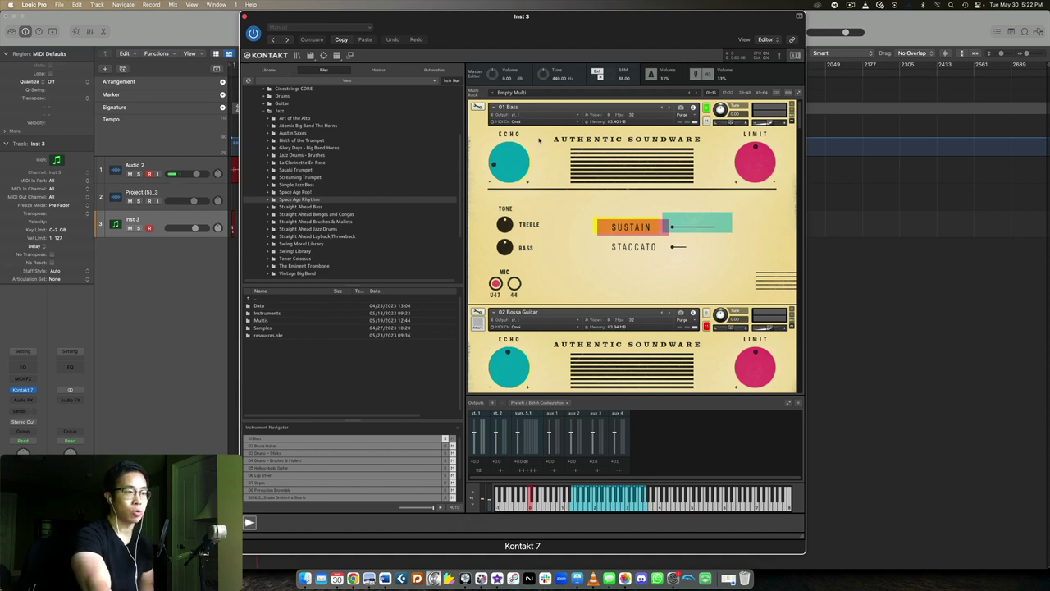
double_click(293, 314)
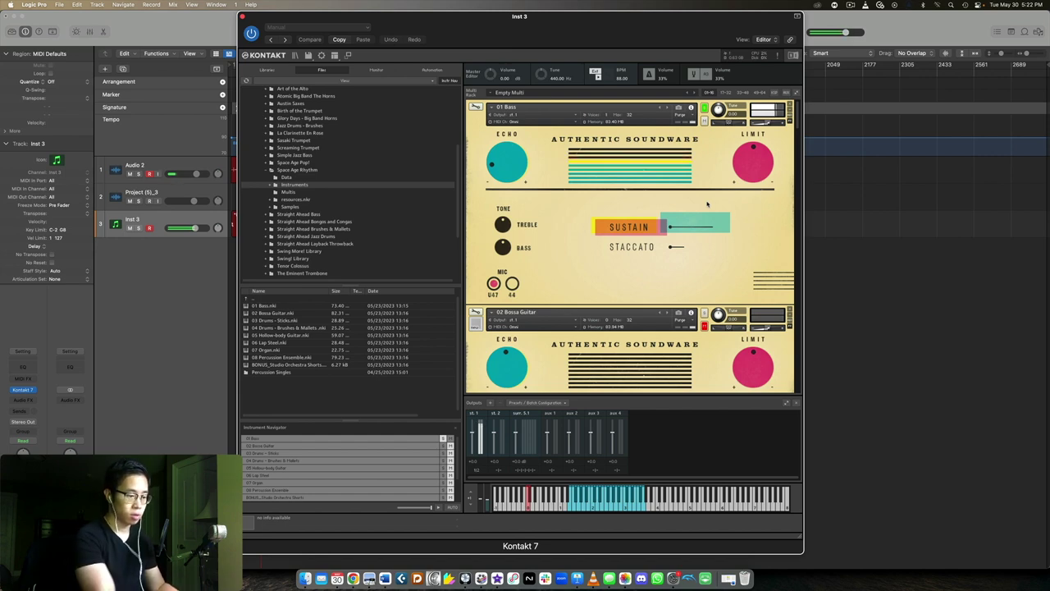
key("XF86AudioLowerVolume")
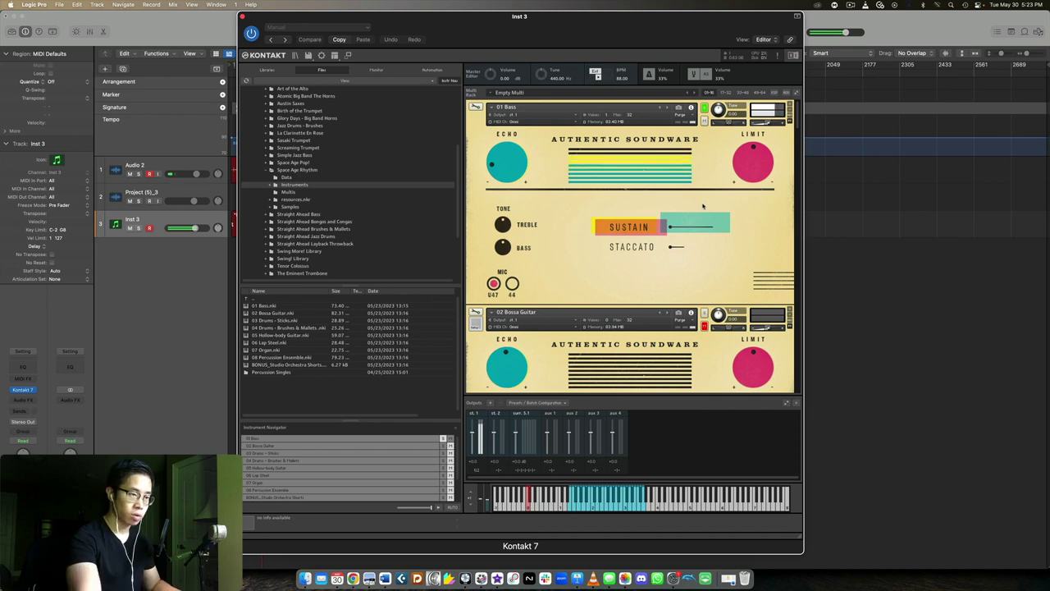
- Try the 01 Bass patch with the Staccato articulation and 44 microphone, and restore Sustain and U47
left_click(642, 250)
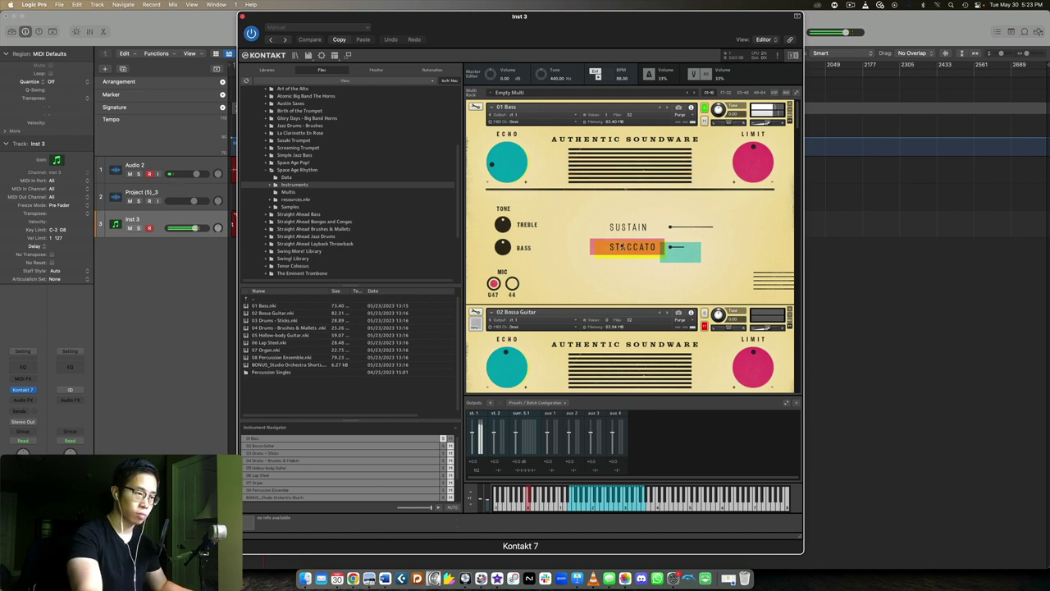
left_click(512, 284)
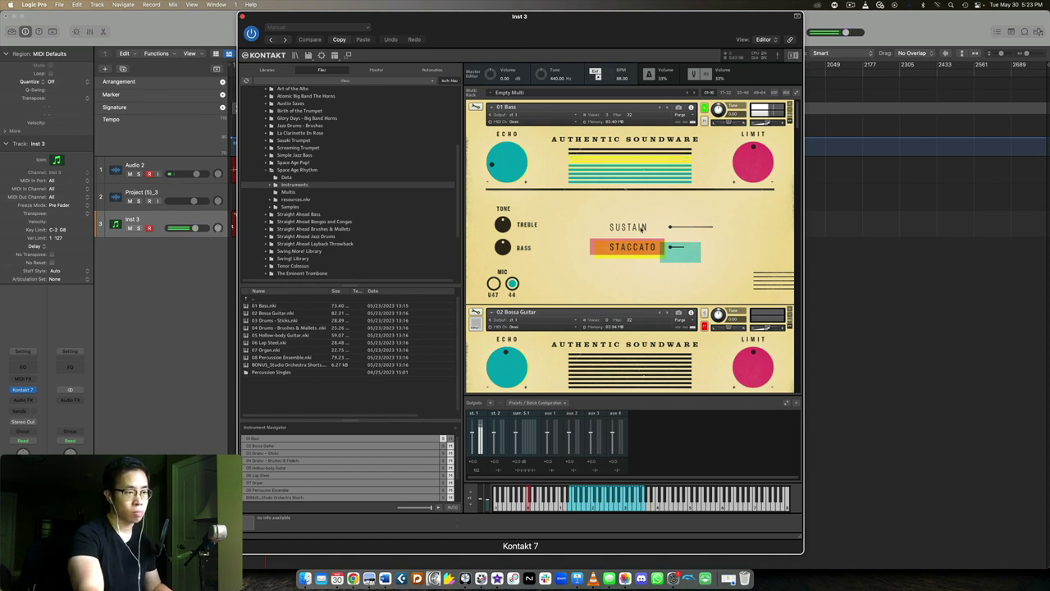
left_click(643, 228)
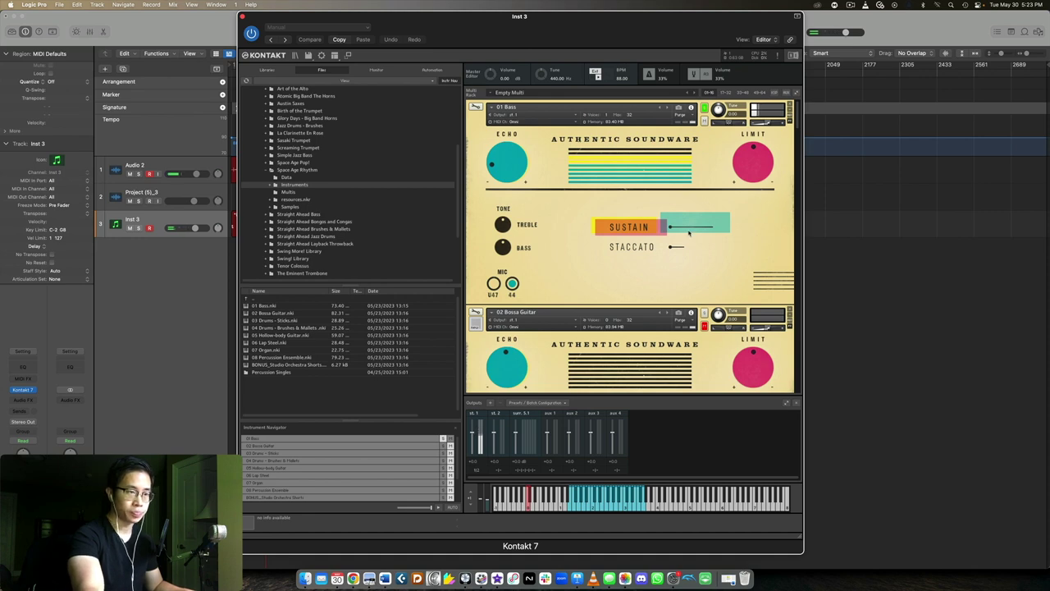
left_click(493, 284)
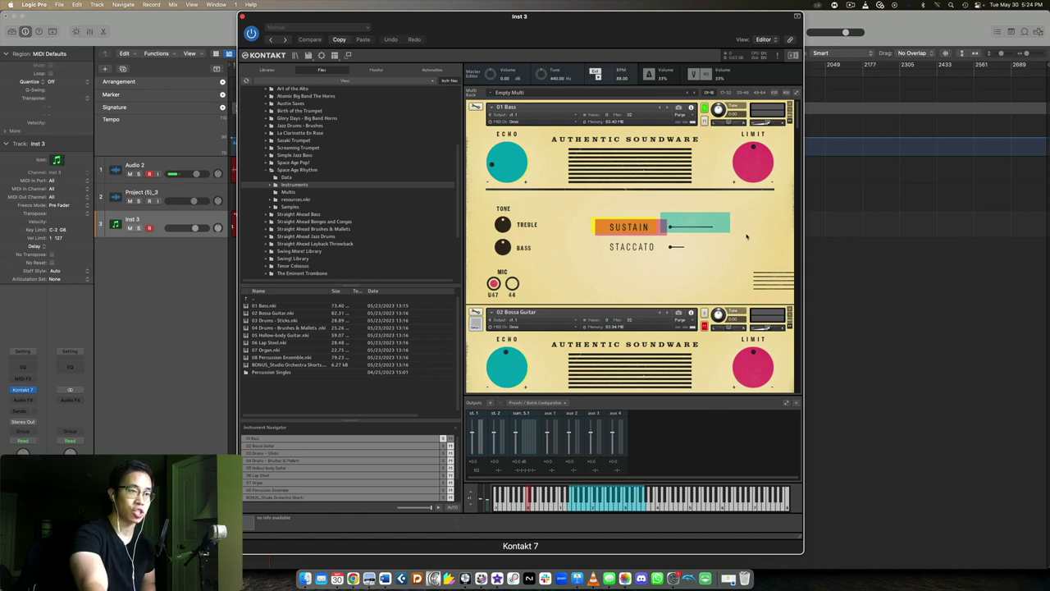
- Solo the 02 Bossa Guitar instrument in the rack and make sure it is unmuted
scroll(747, 236, "down", 5)
scroll(747, 236, "up", 5)
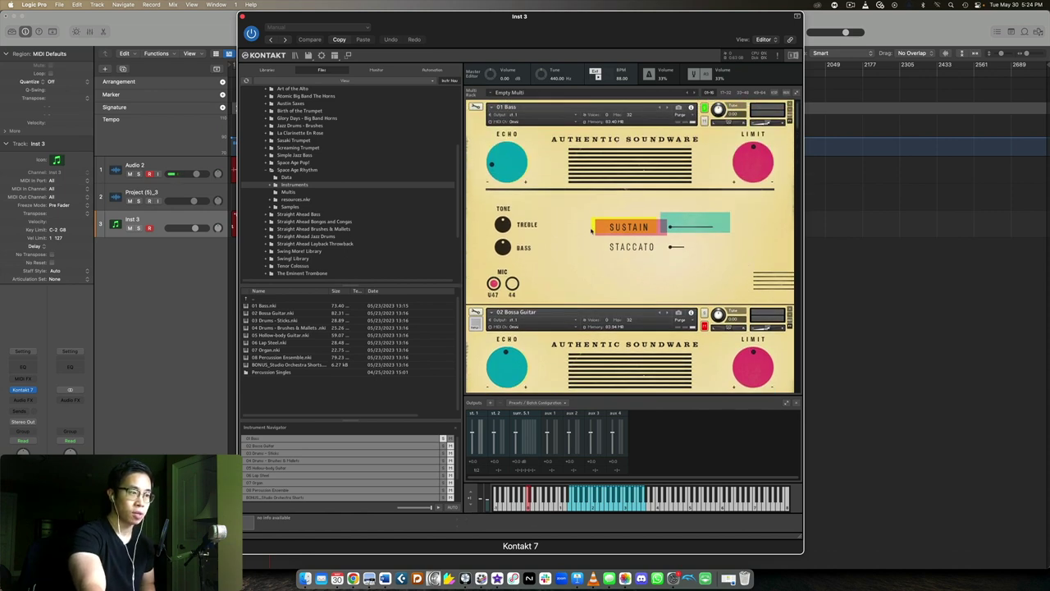
scroll(588, 216, "down", 5)
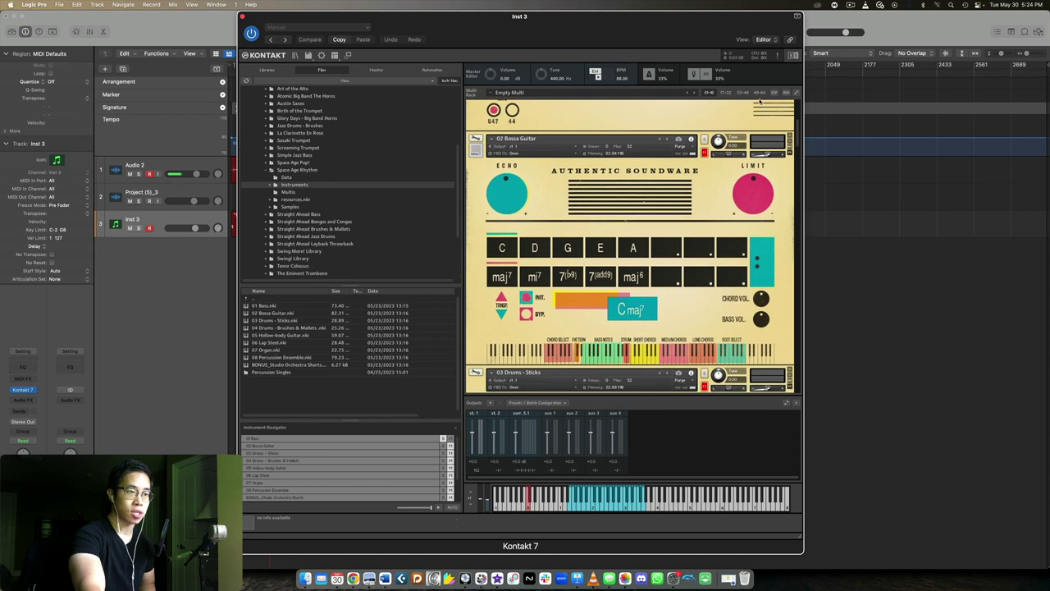
left_click(704, 140)
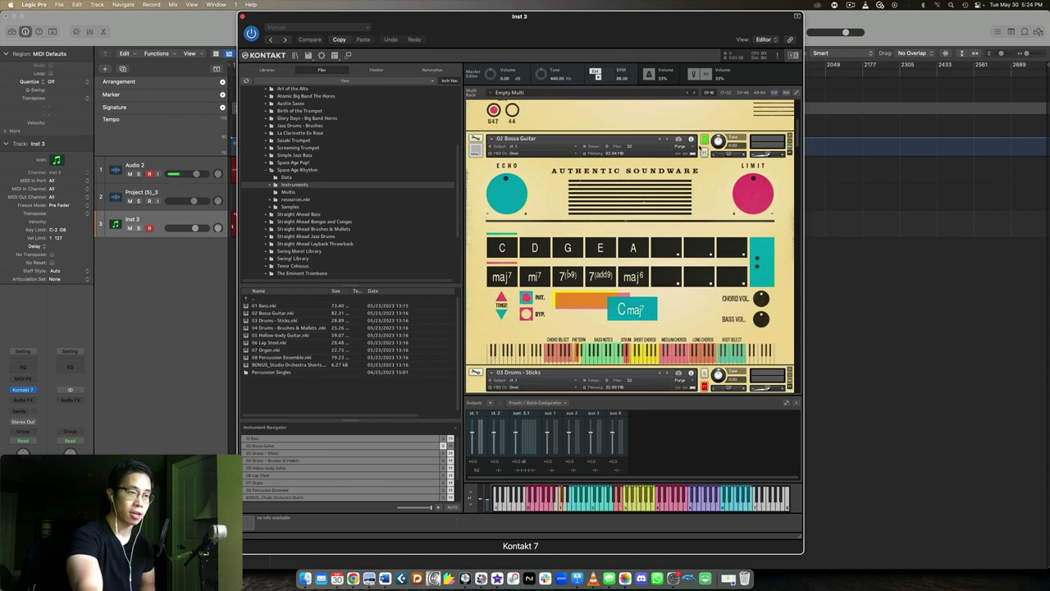
left_click(701, 148)
scroll(702, 149, "down", 1)
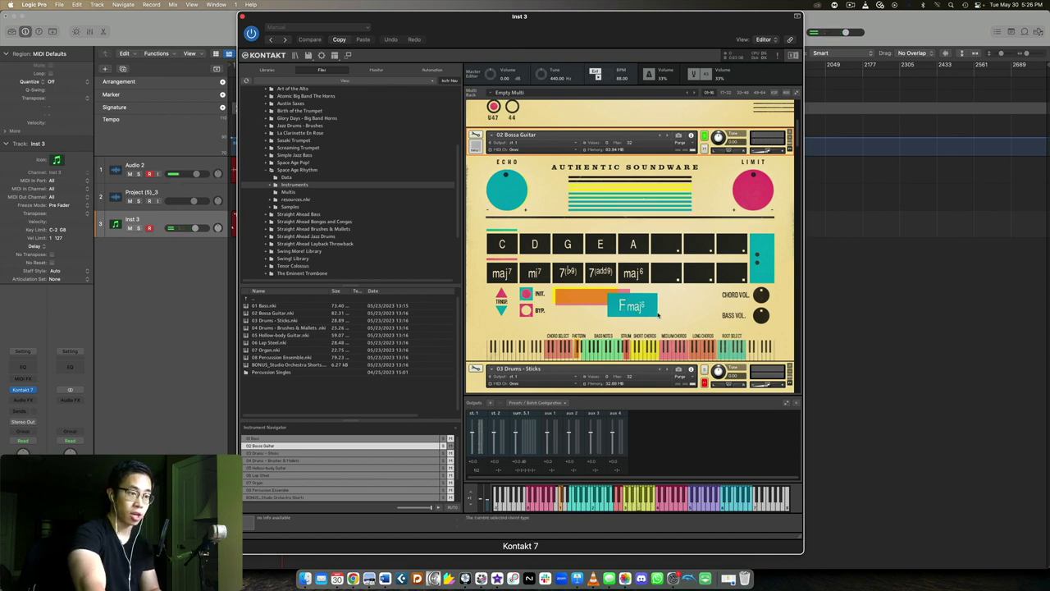
- Audition the Bossa Guitar's chords and change the current chord root with a root-select key
left_click_drag(638, 308, 642, 323)
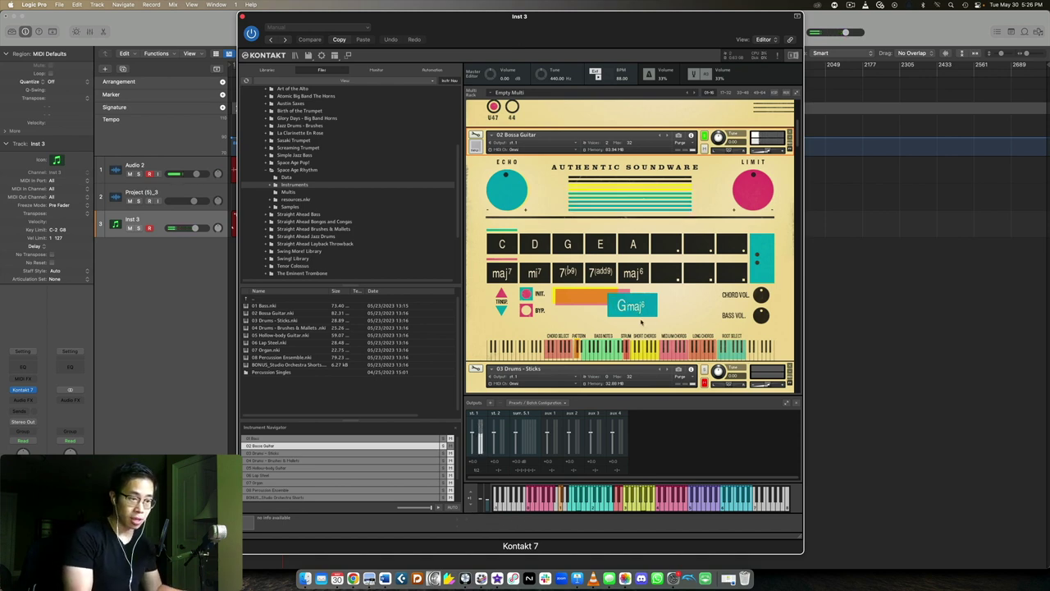
scroll(642, 323, "down", 1)
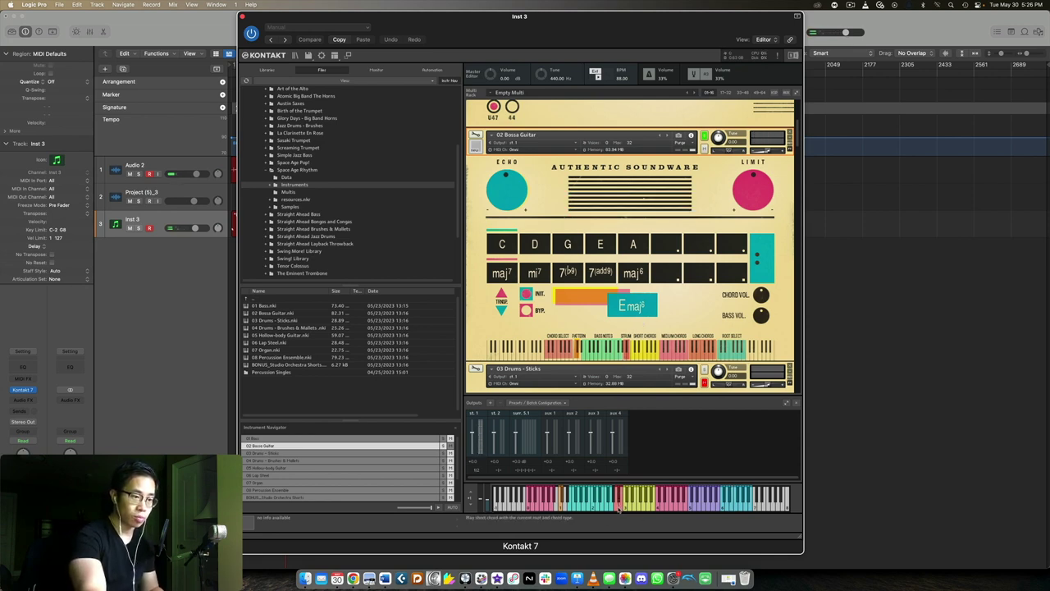
left_click(734, 504)
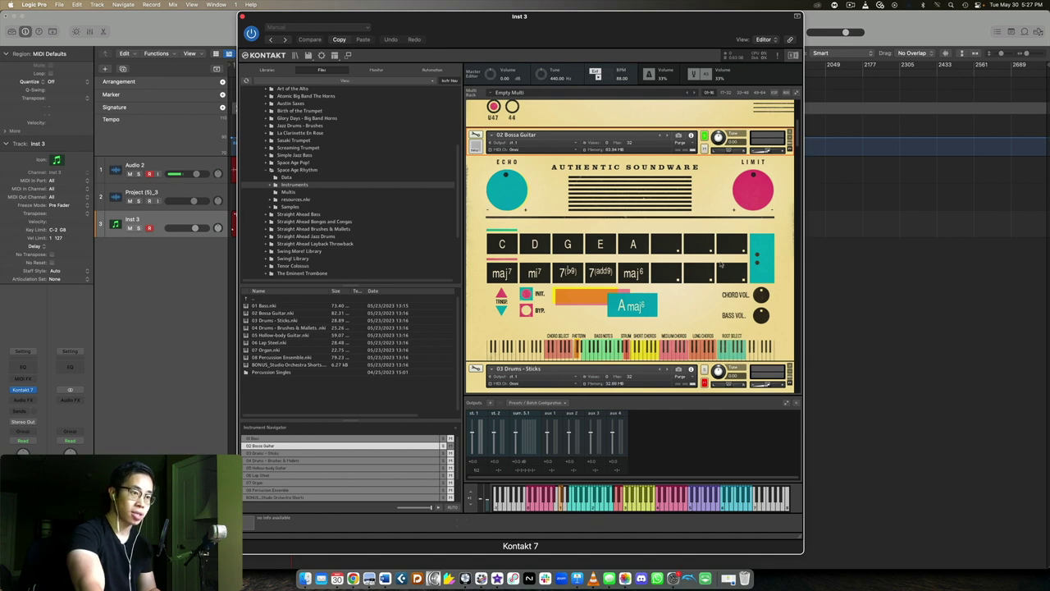
- Examine the root note and chord type options for pattern slot 6 and the root note options for slot 2
left_click(671, 244)
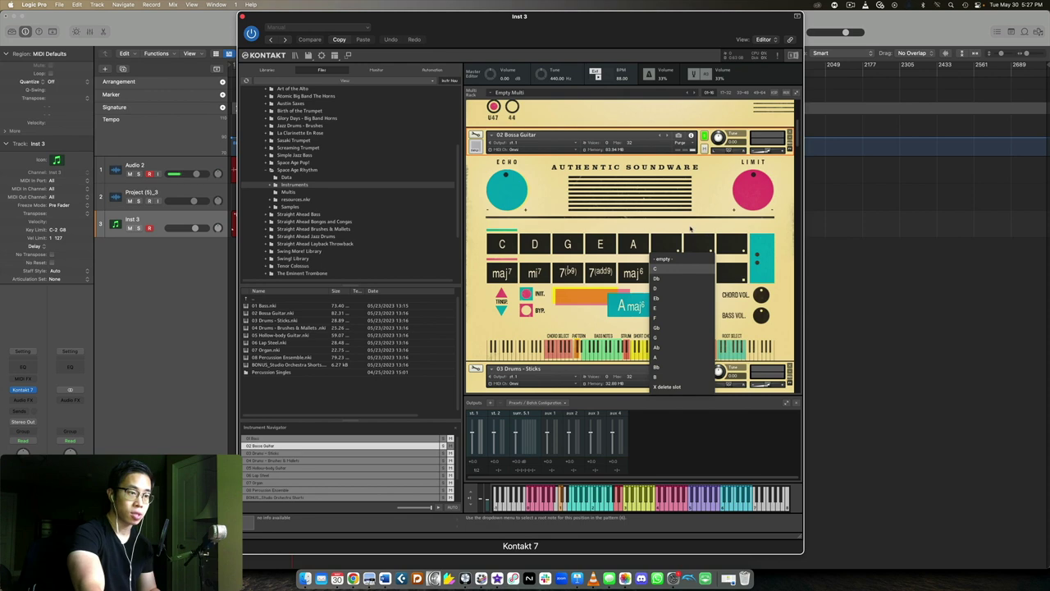
left_click(564, 233)
left_click(664, 272)
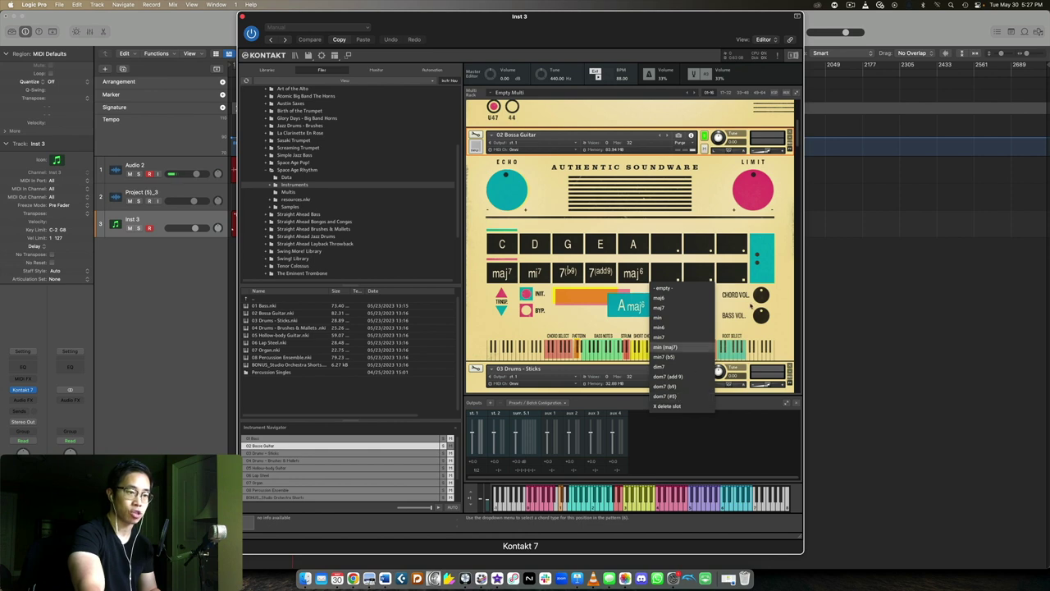
left_click(786, 253)
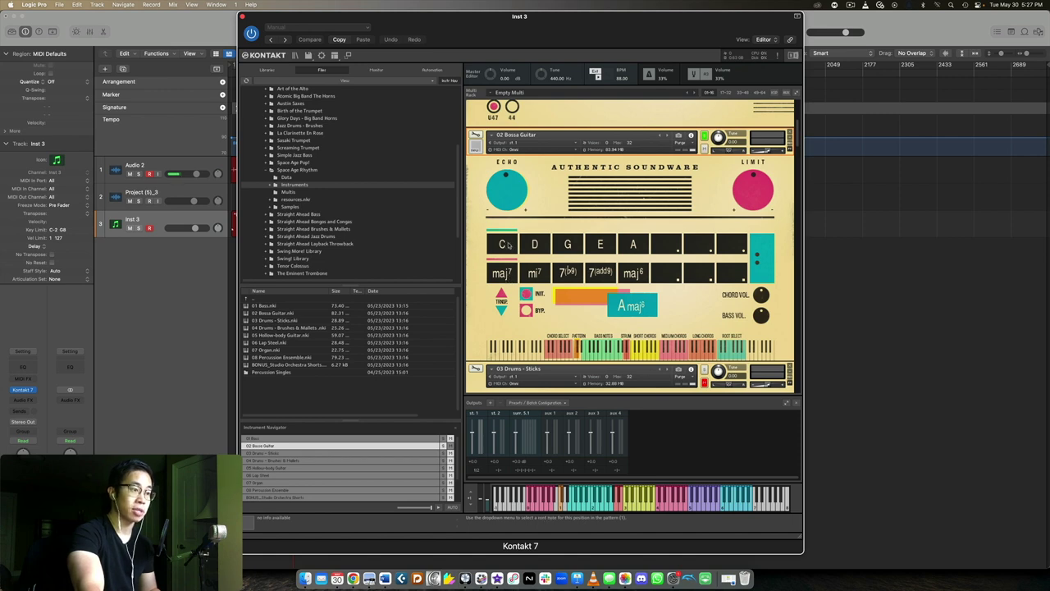
left_click(545, 246)
left_click(544, 239)
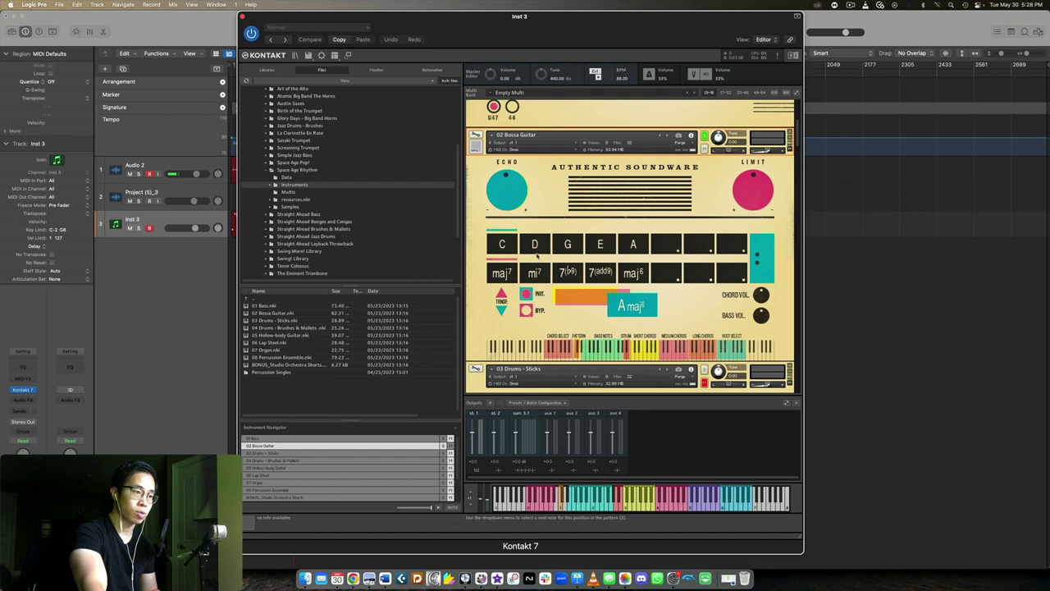
left_click(539, 246)
left_click(562, 229)
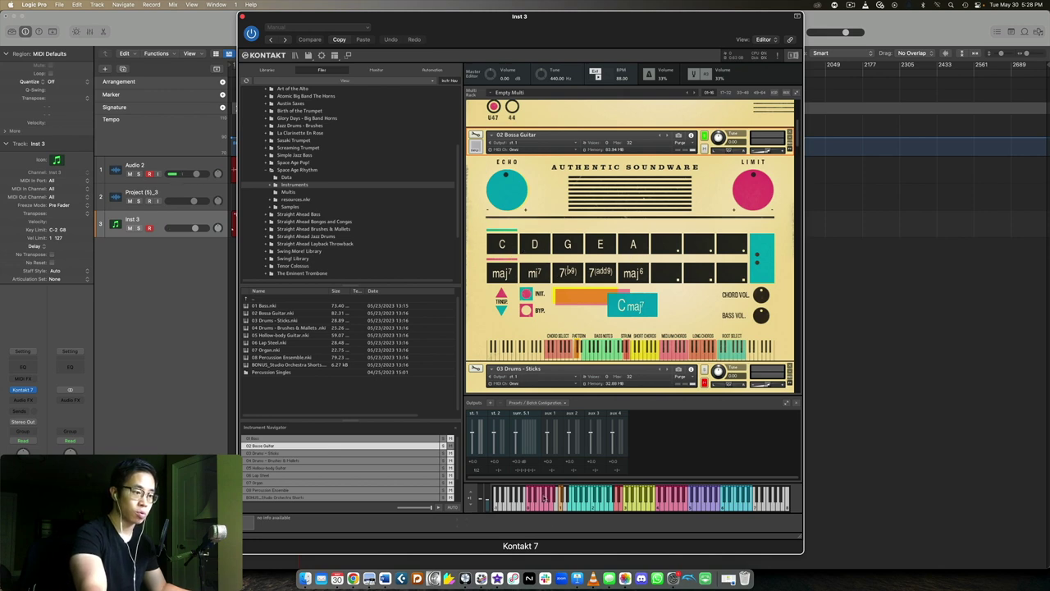
- Step through the Bossa Guitar's programmed chord pattern with the pattern and strum keys
left_click(561, 503)
left_click(562, 507)
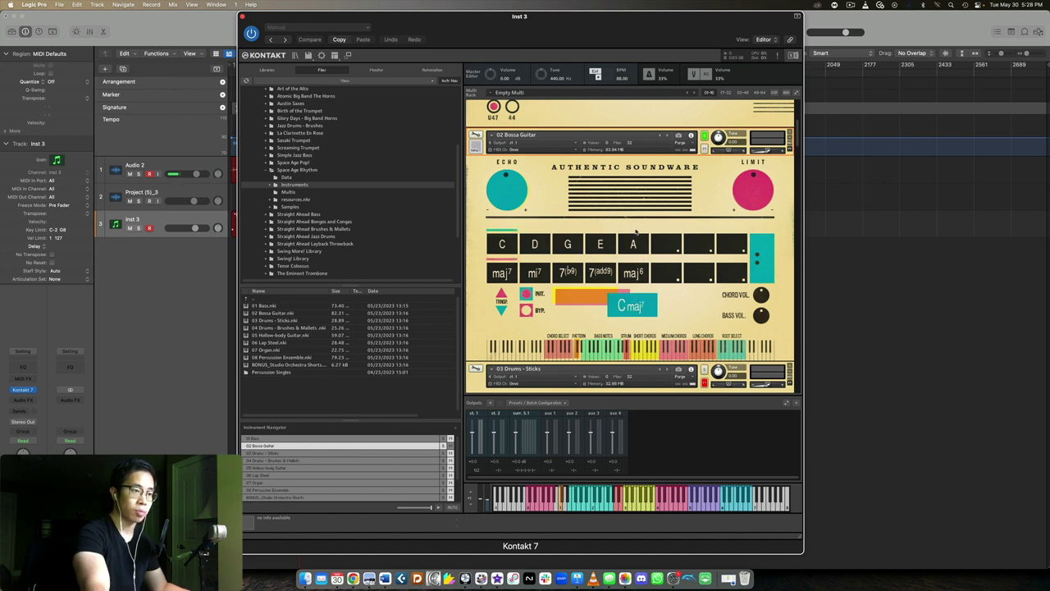
left_click(621, 509)
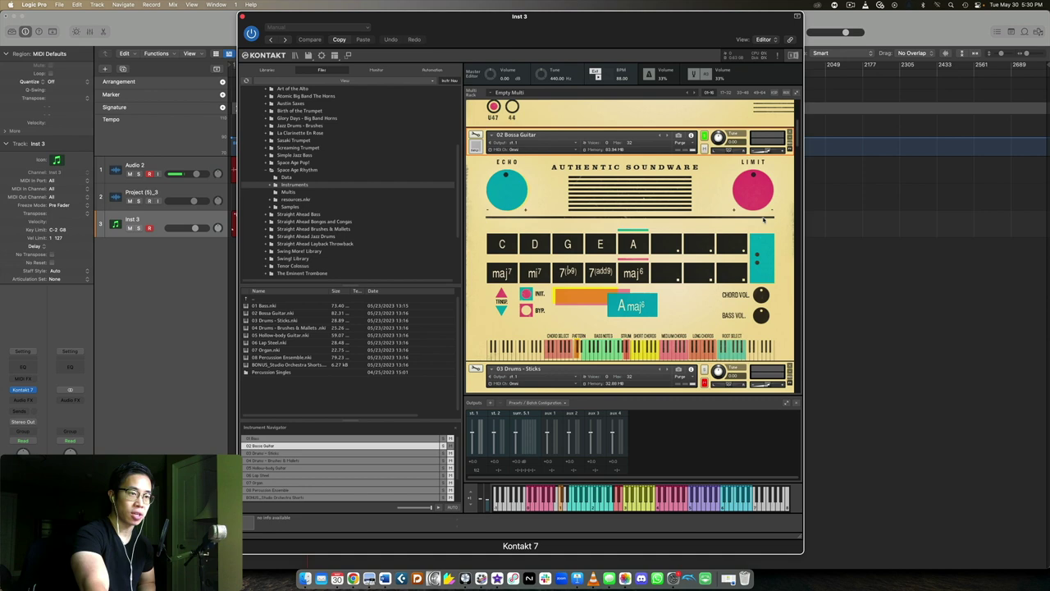
- Try bypassing the Bossa Guitar's chord pattern and initialize it to clear all chord slots
scroll(763, 219, "down", 1)
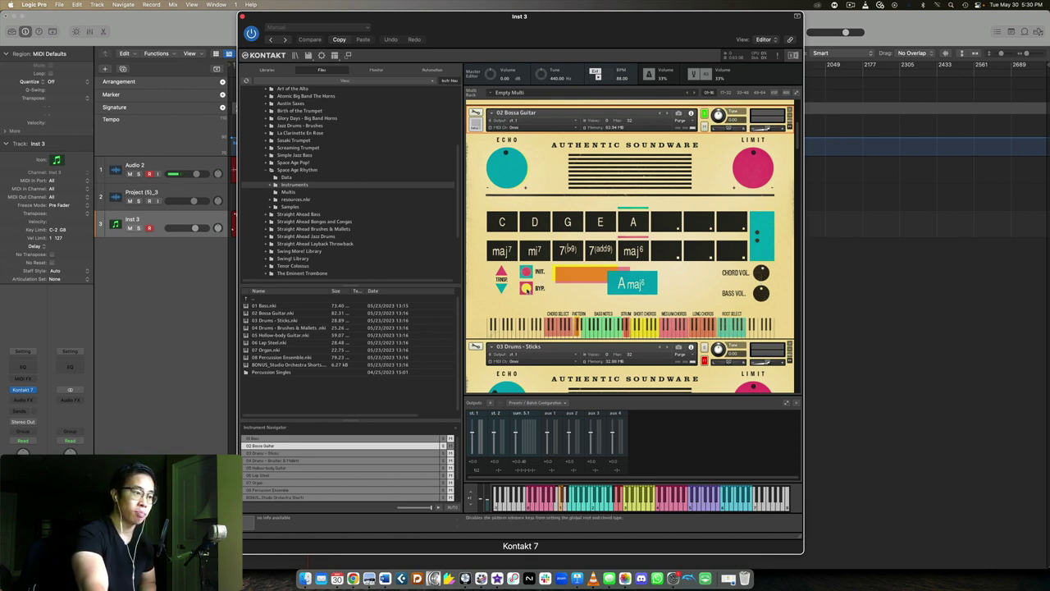
left_click(527, 289)
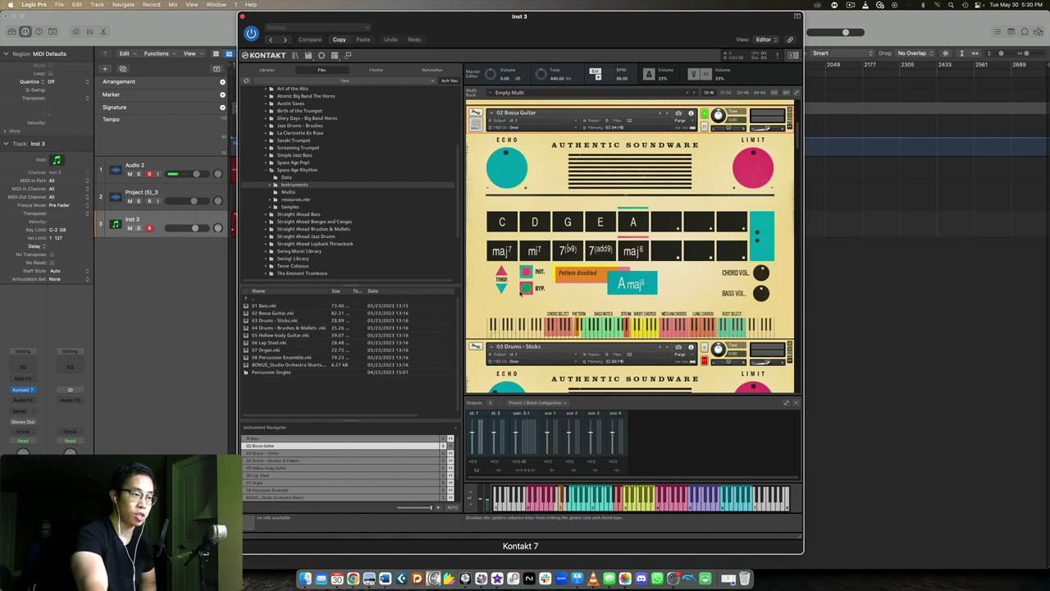
left_click(526, 272)
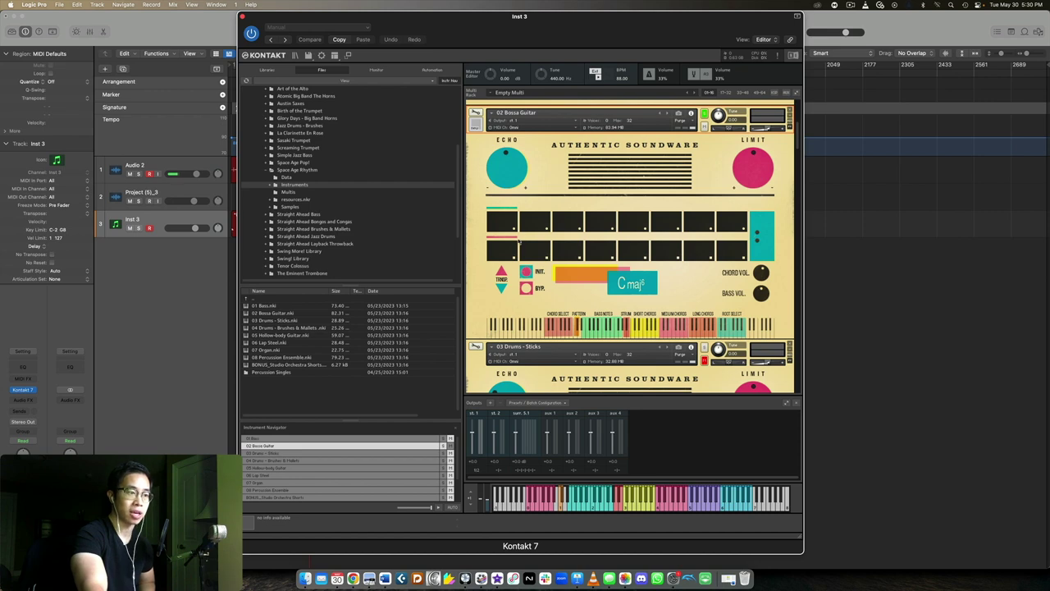
- Solo the 03 Drums - Sticks instrument in the rack
scroll(750, 253, "down", 4)
scroll(750, 253, "down", 4)
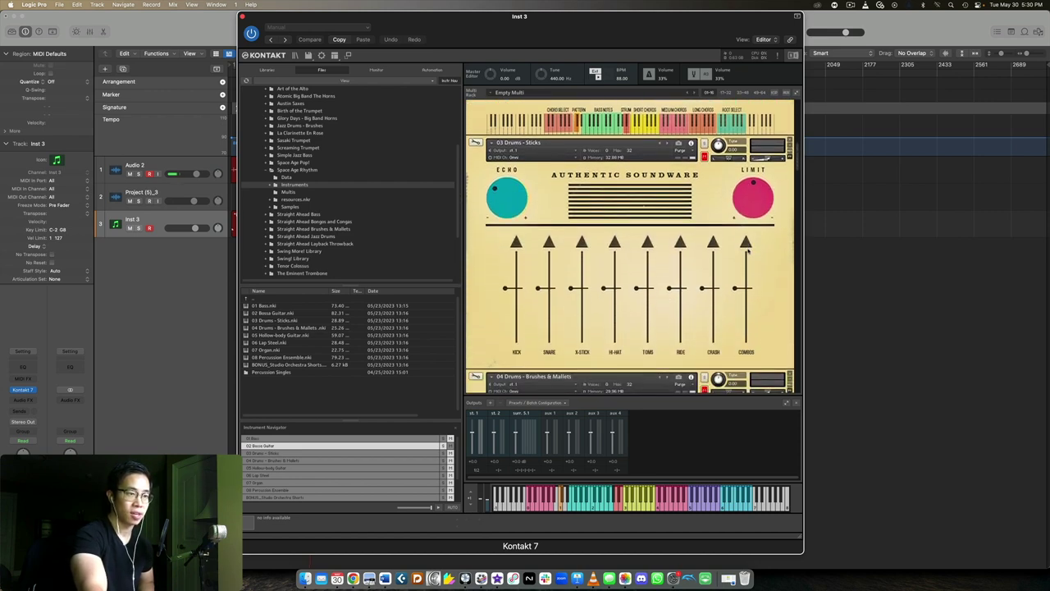
left_click(706, 145)
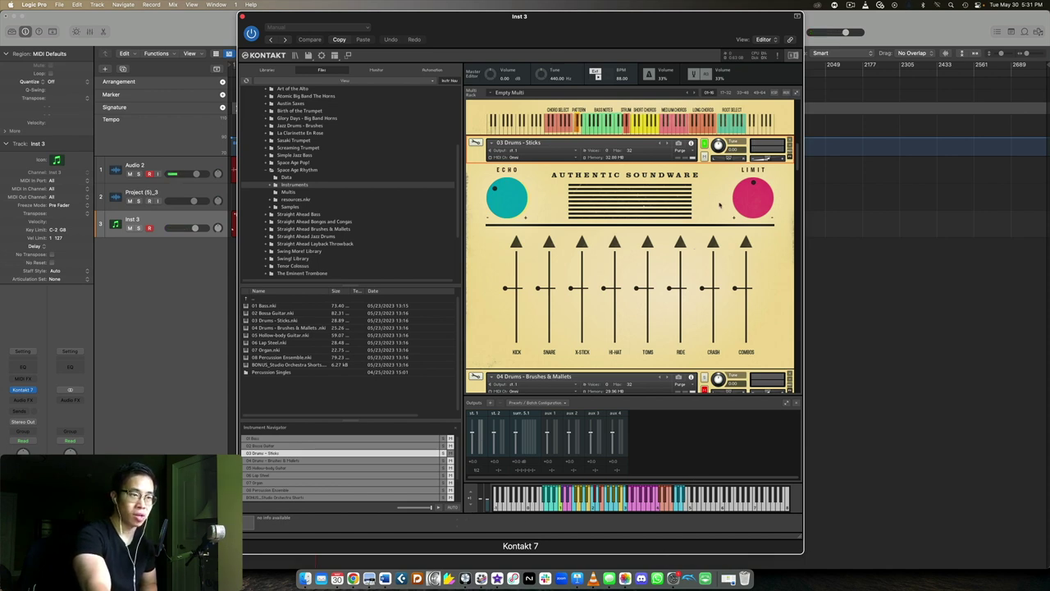
- Solo the 04 Drums - Brushes & Mallets instrument and bring its mixer faders into view
scroll(720, 205, "down", 5)
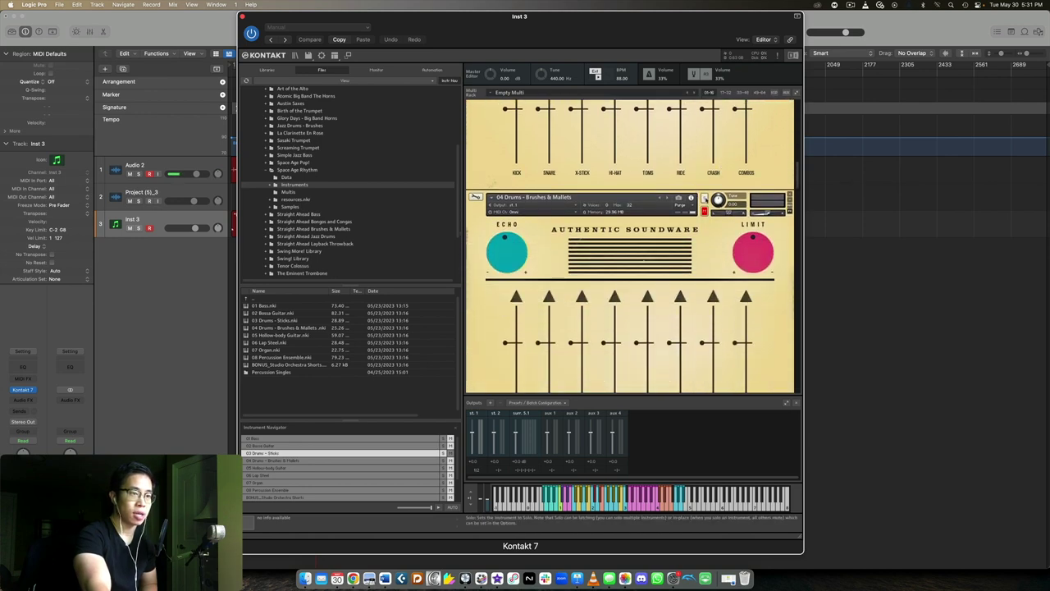
left_click(704, 201)
scroll(704, 200, "down", 3)
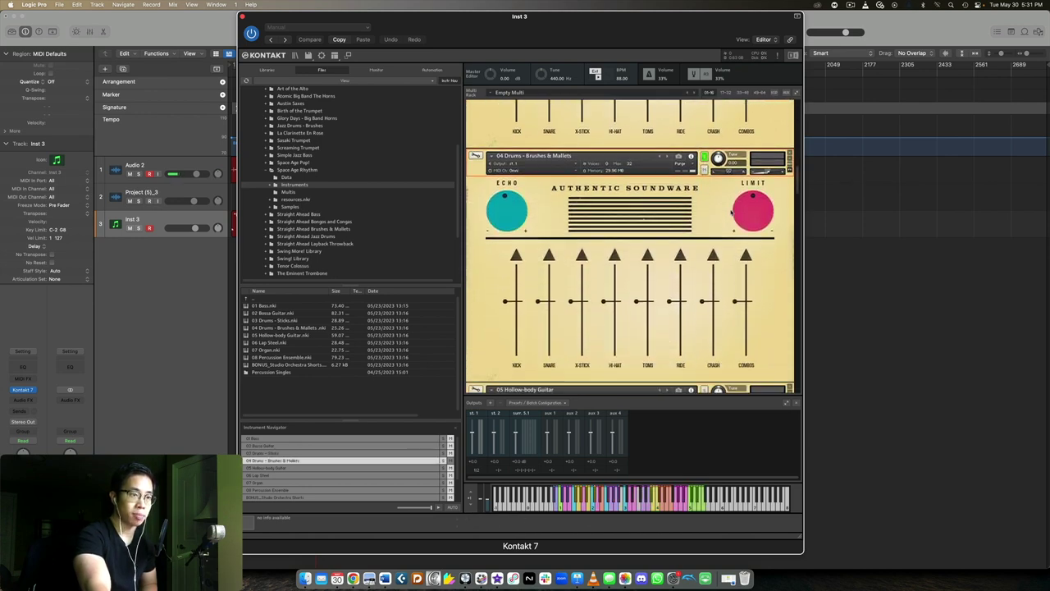
scroll(732, 211, "down", 1)
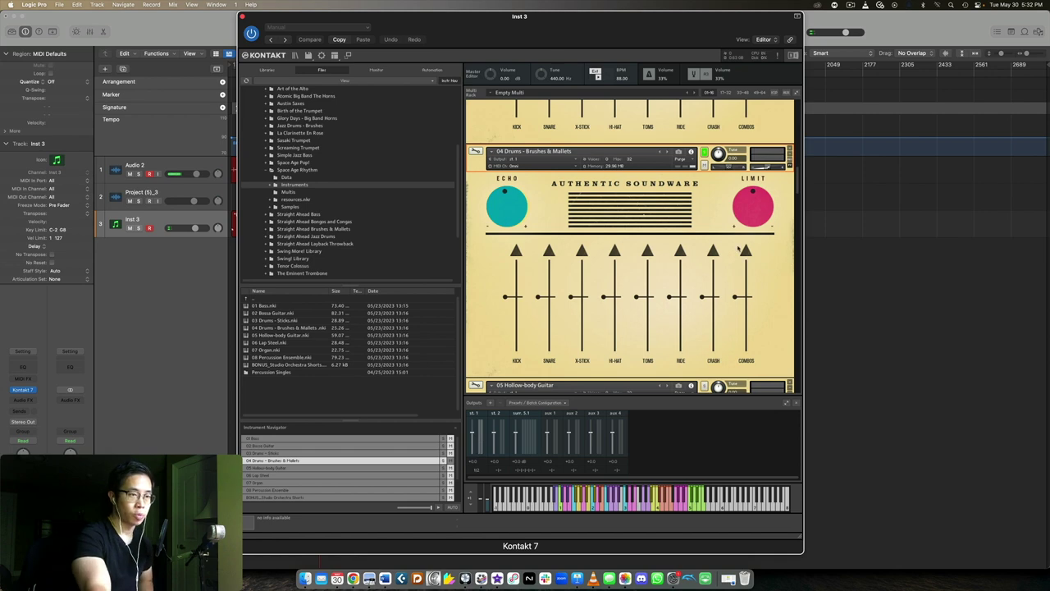
- Look into the Percussion Singles folder of Space Age Rhythm and return to the parent Instruments folder
scroll(791, 277, "up", 3)
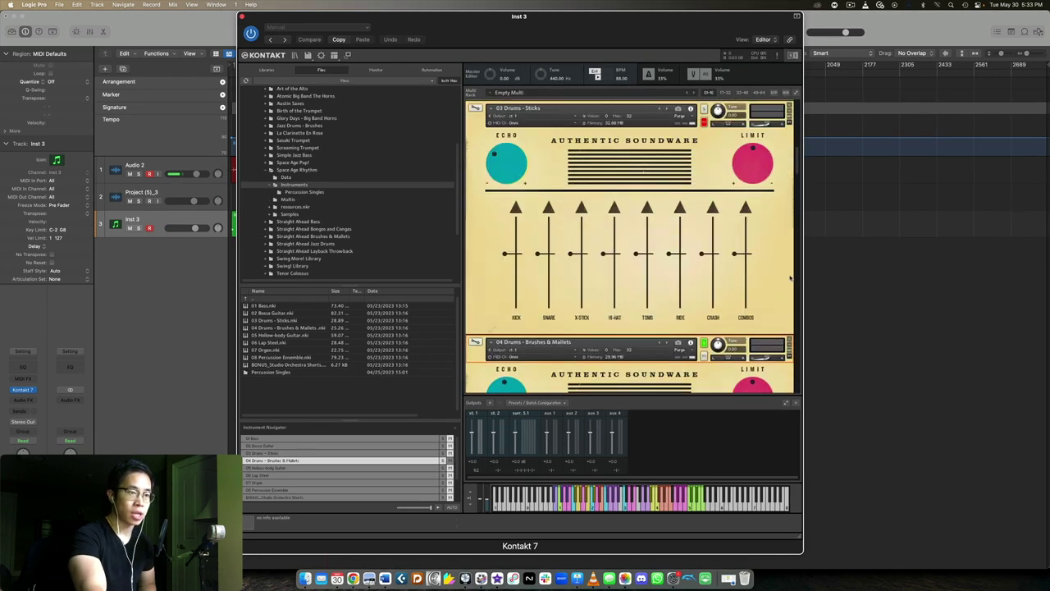
scroll(728, 241, "down", 4)
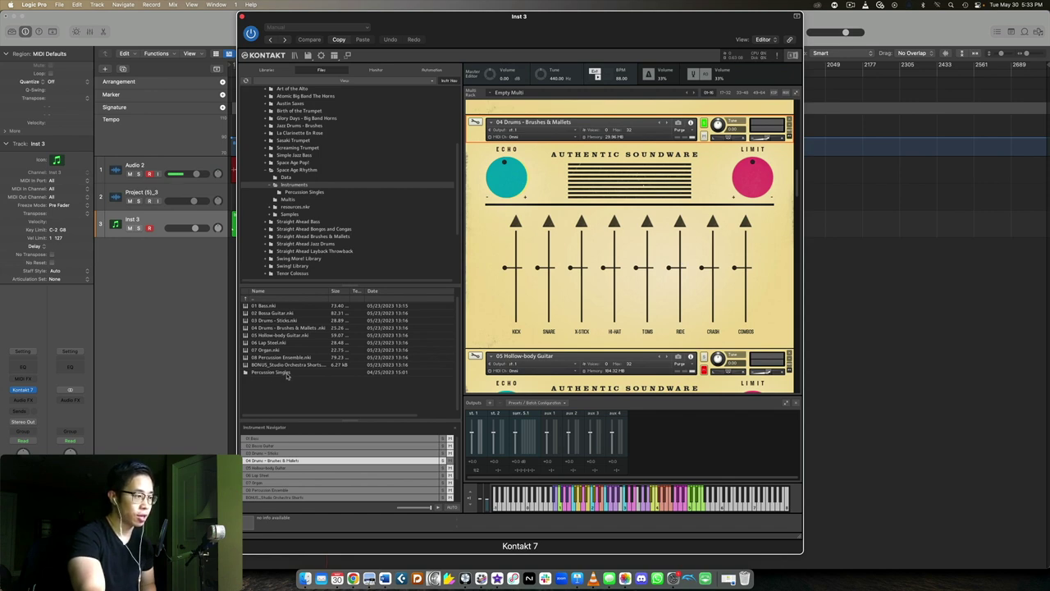
double_click(287, 375)
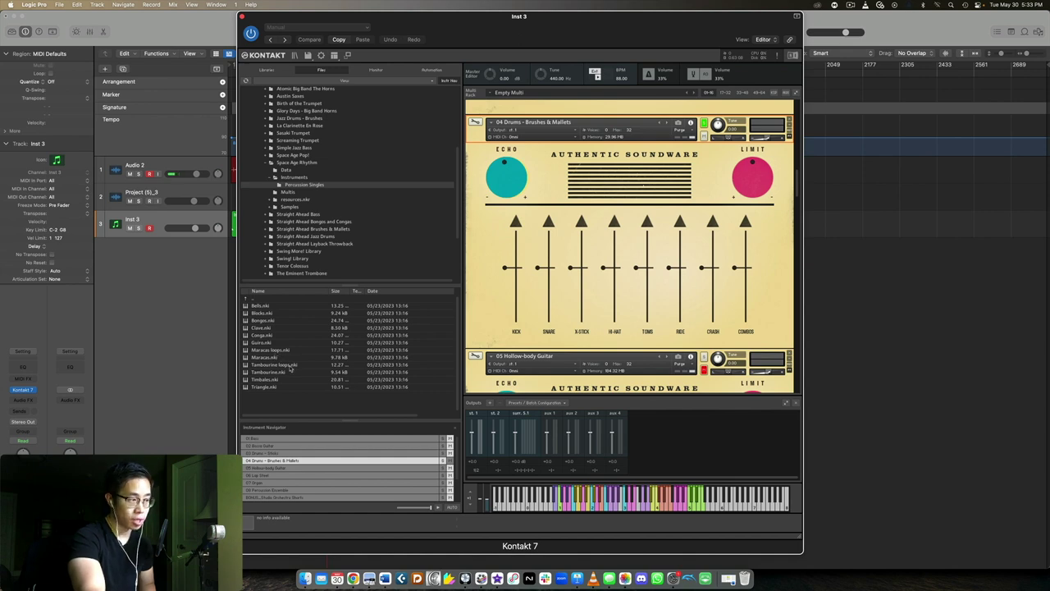
double_click(275, 300)
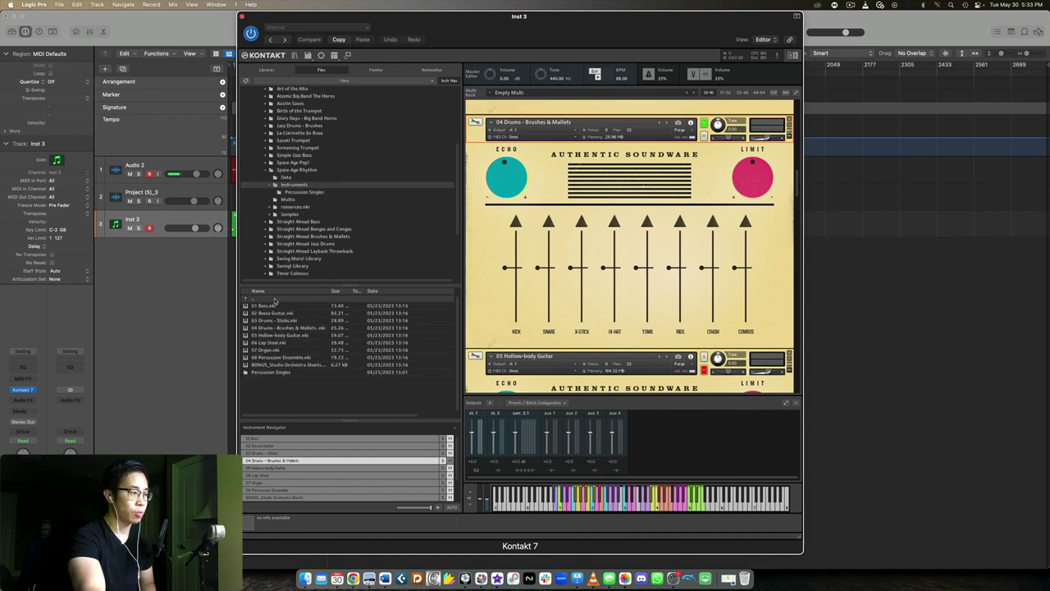
- Solo the 05 Hollow-body Guitar instrument in the rack
scroll(578, 273, "up", 3)
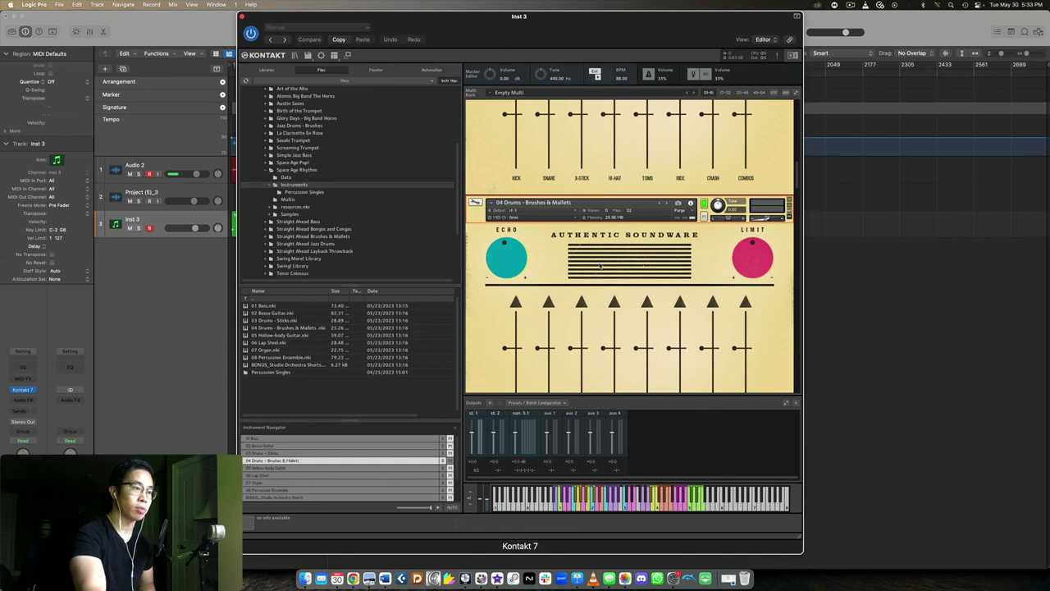
scroll(600, 265, "down", 3)
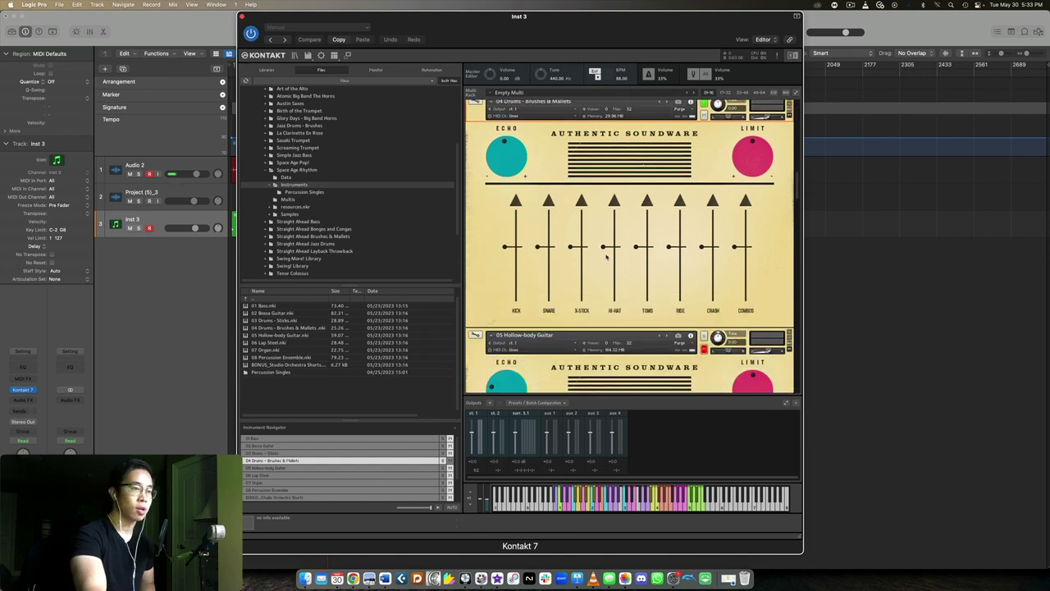
scroll(597, 263, "down", 1)
scroll(596, 263, "up", 5)
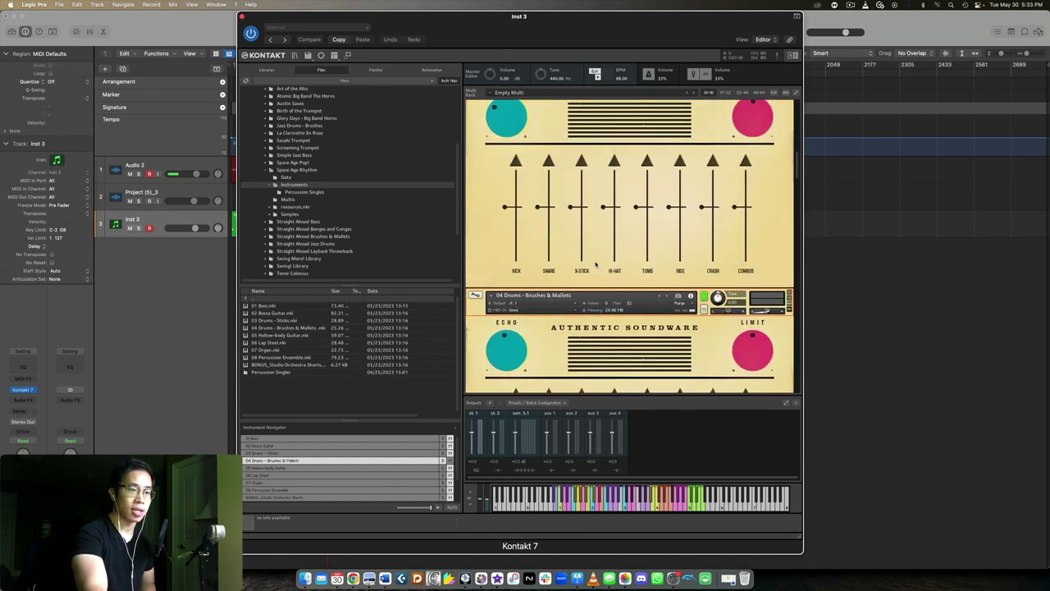
scroll(596, 263, "down", 10)
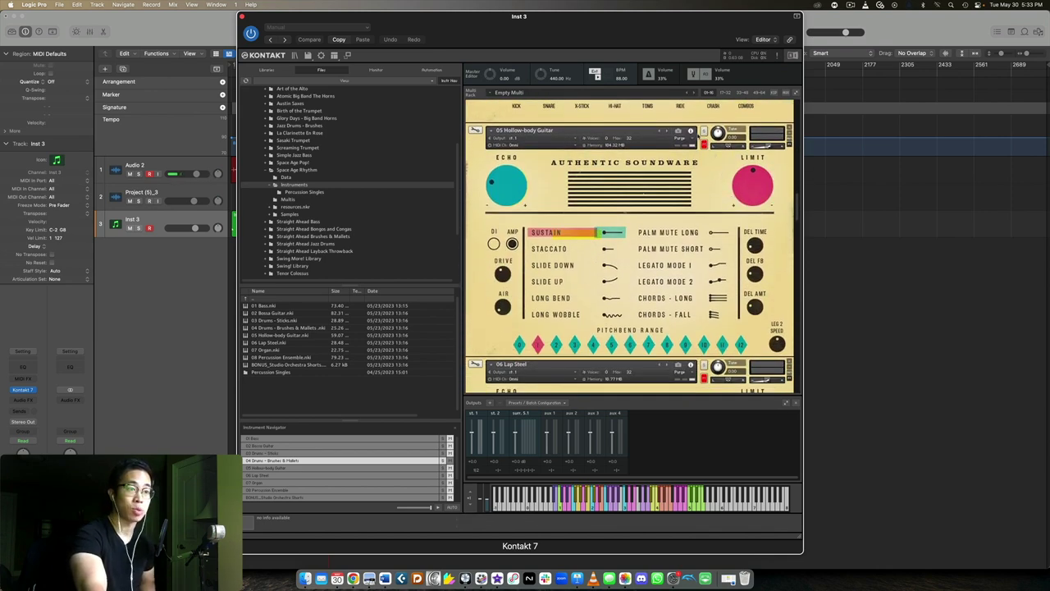
left_click(704, 133)
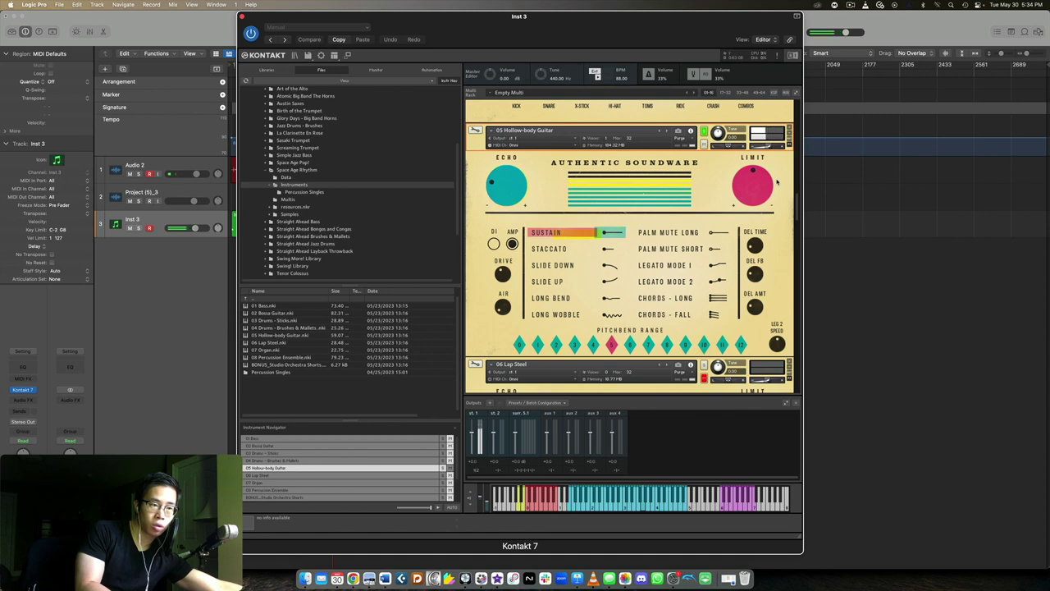
- Try Hollow-body Guitar pitchbend ranges of 2 and 1 semitones, and set the range to 7
left_click(556, 346)
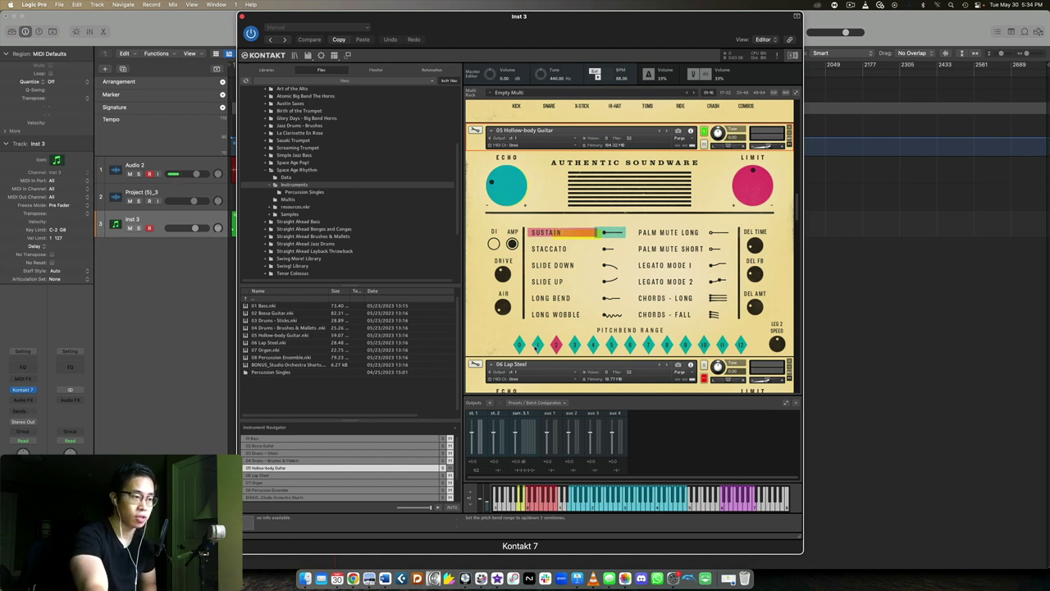
left_click(537, 345)
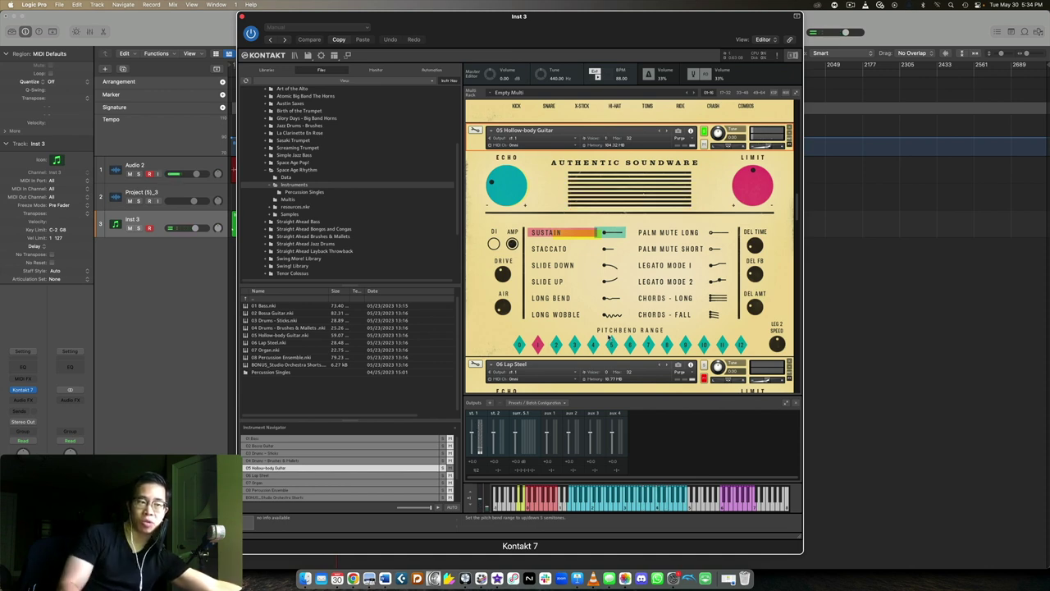
left_click(649, 344)
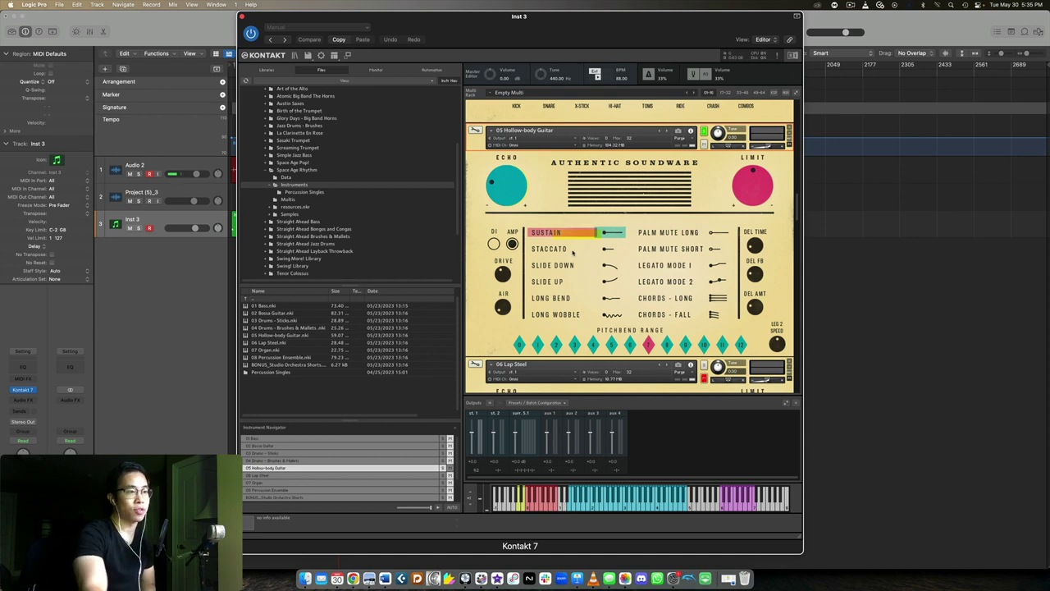
- Audition the Hollow-body Guitar's Staccato, Slide Down, Slide Up, Long Bend, Long Wobble, Palm Mute Long and Palm Mute Short articulations in turn
left_click(568, 251)
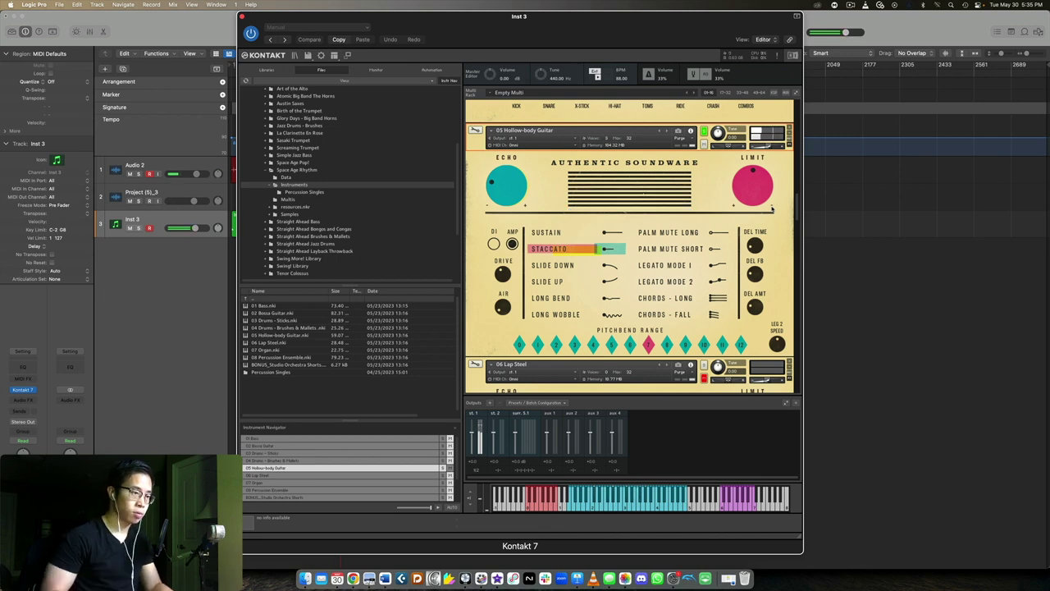
left_click(553, 268)
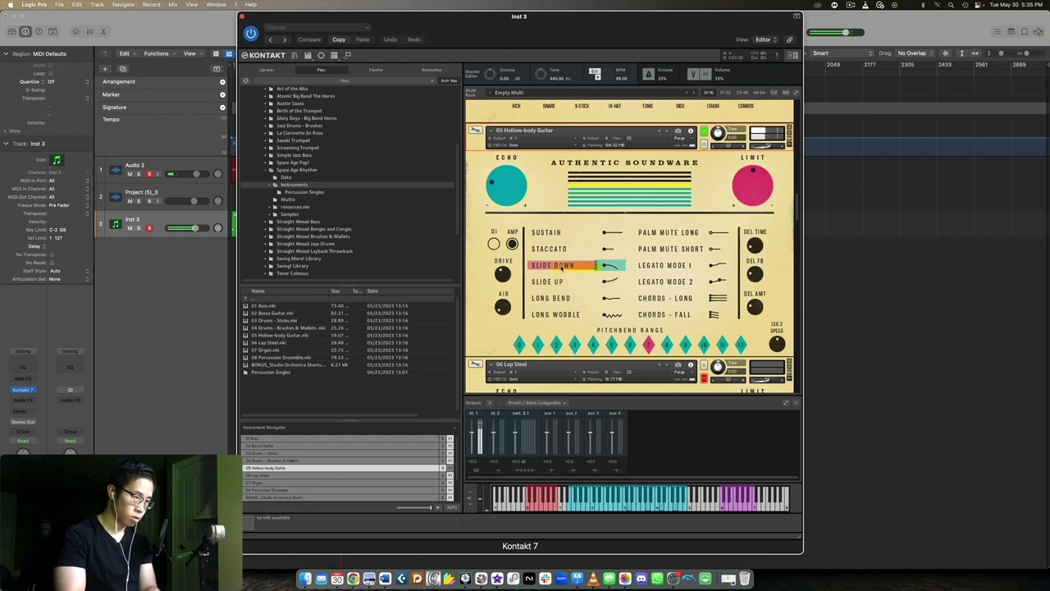
left_click(556, 283)
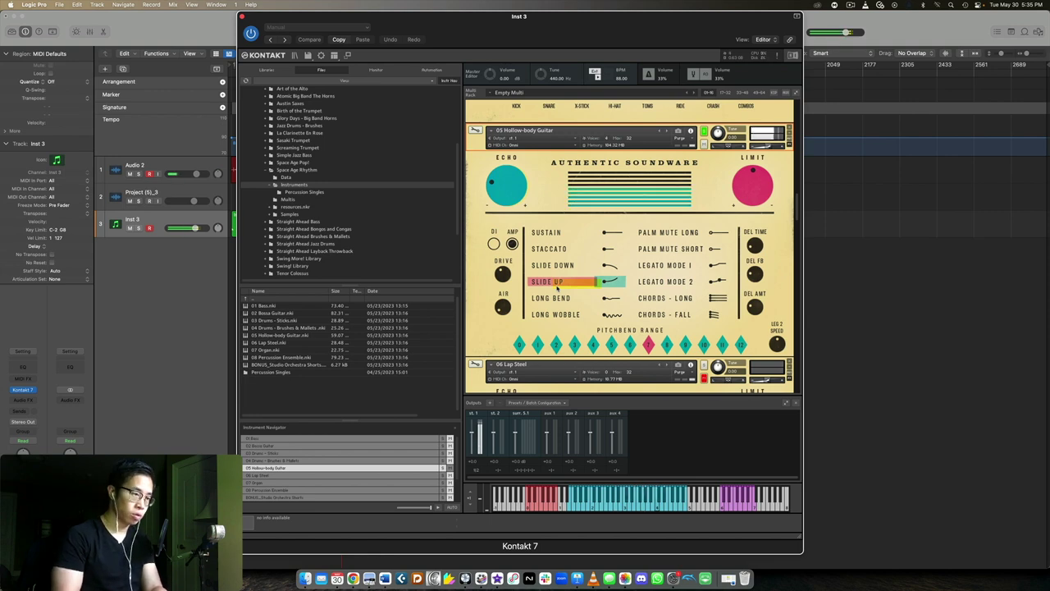
left_click(564, 299)
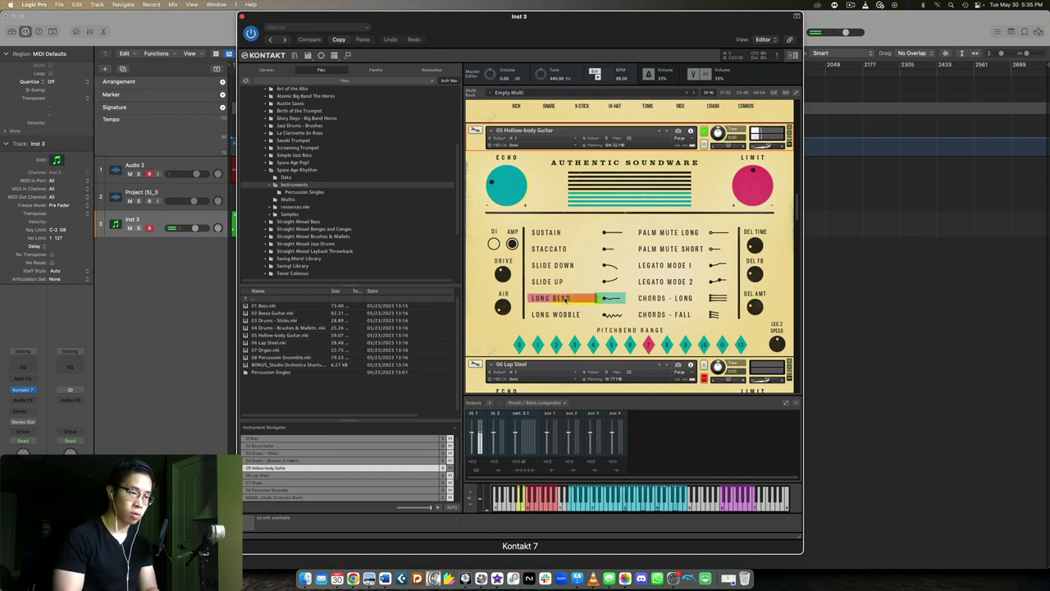
left_click(566, 317)
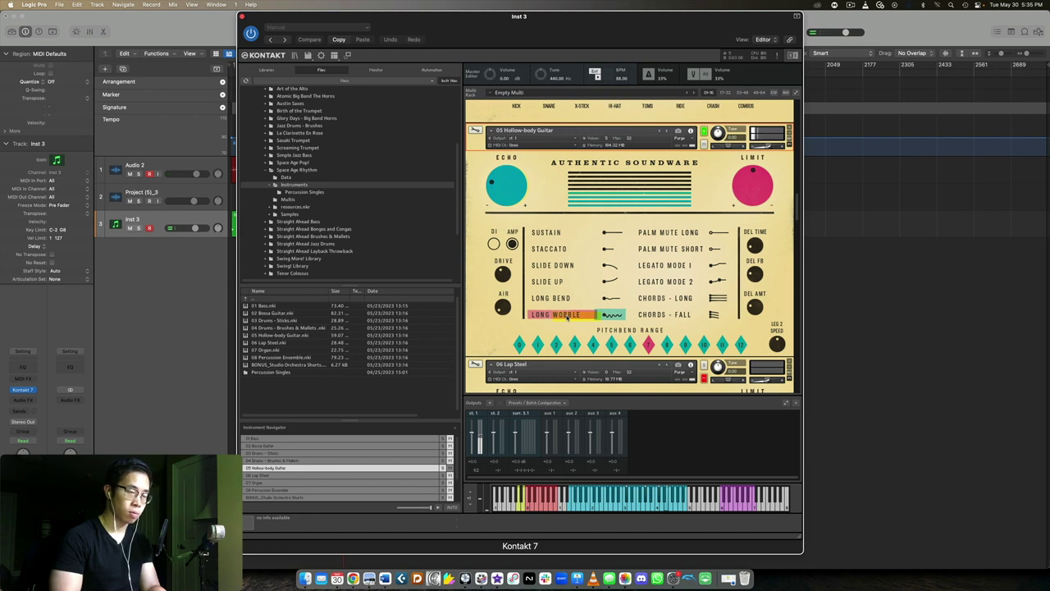
left_click(671, 233)
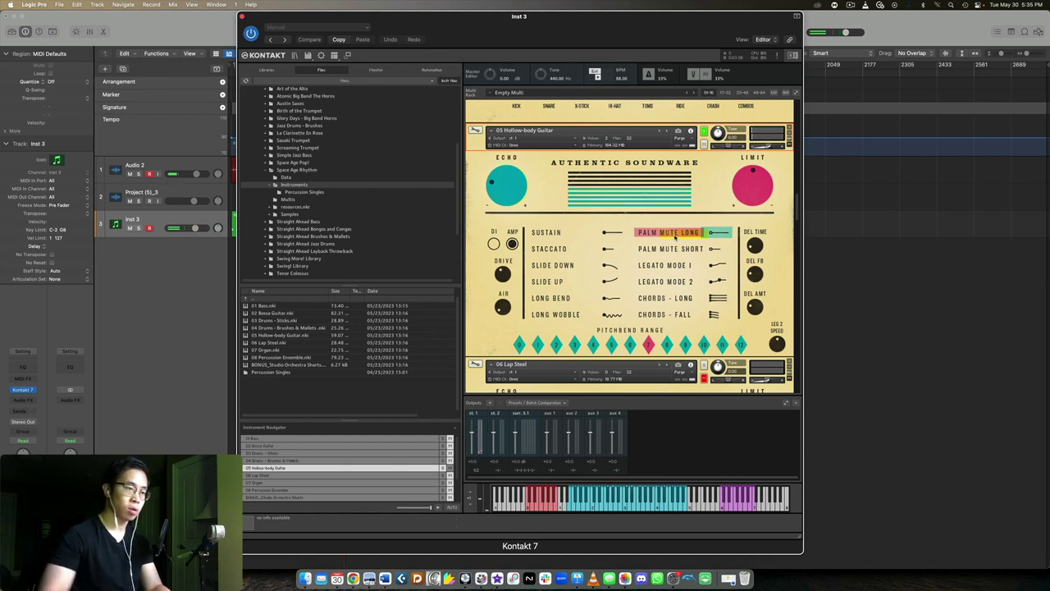
left_click(676, 248)
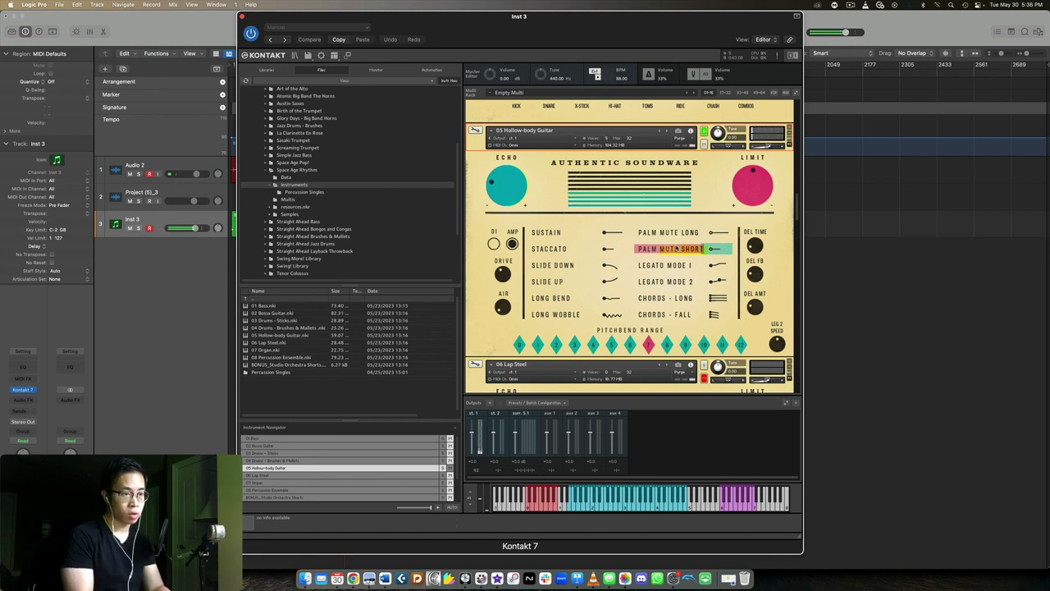
- Select the Hollow-body Guitar's Chords - Long articulation, and use keyswitches to change to Long Bend and Legato Mode 2
left_click(674, 297)
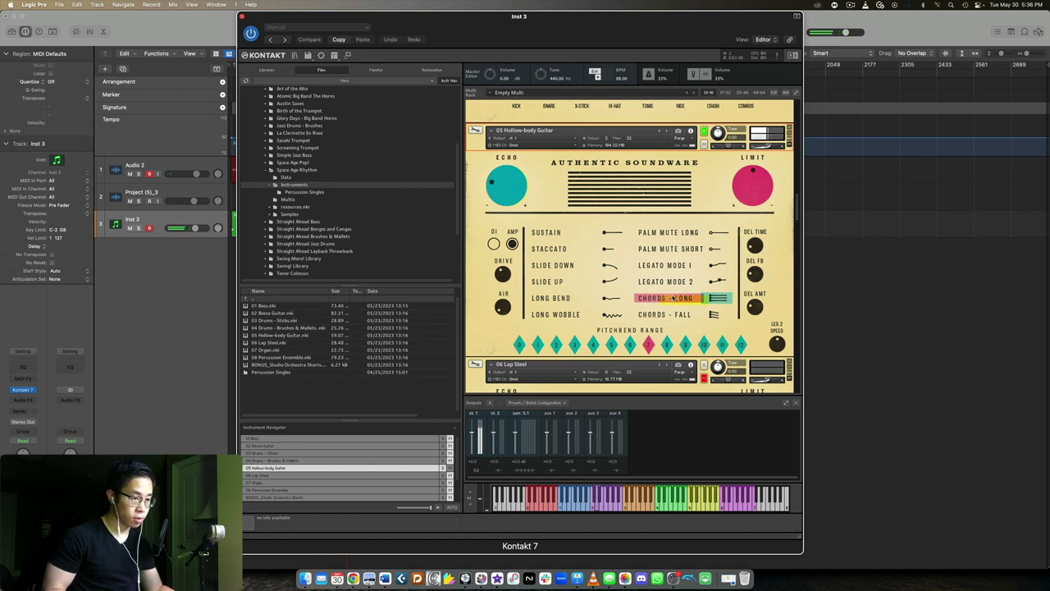
left_click(538, 505)
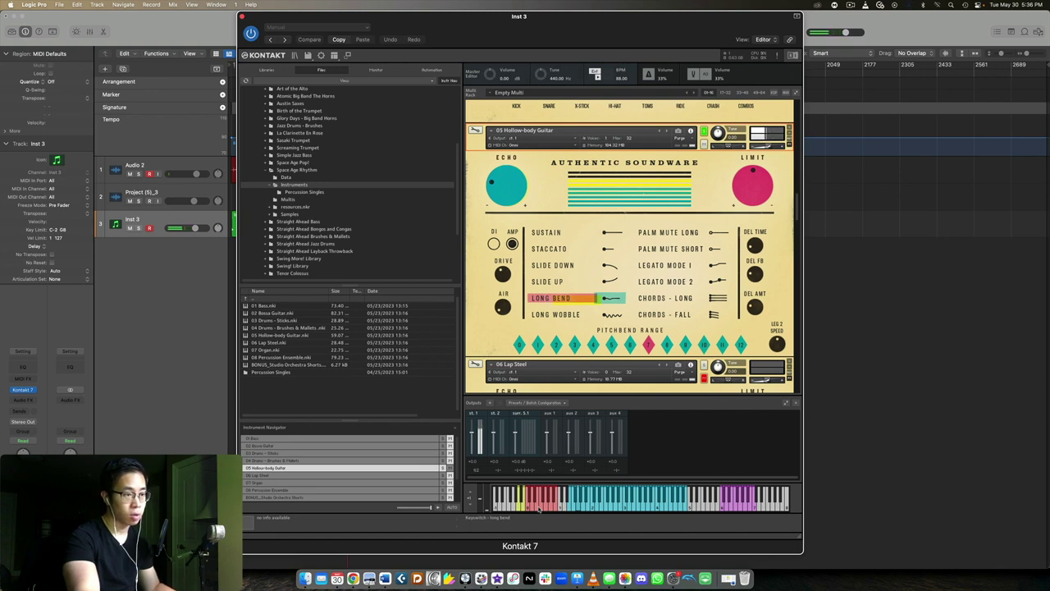
left_click(551, 508)
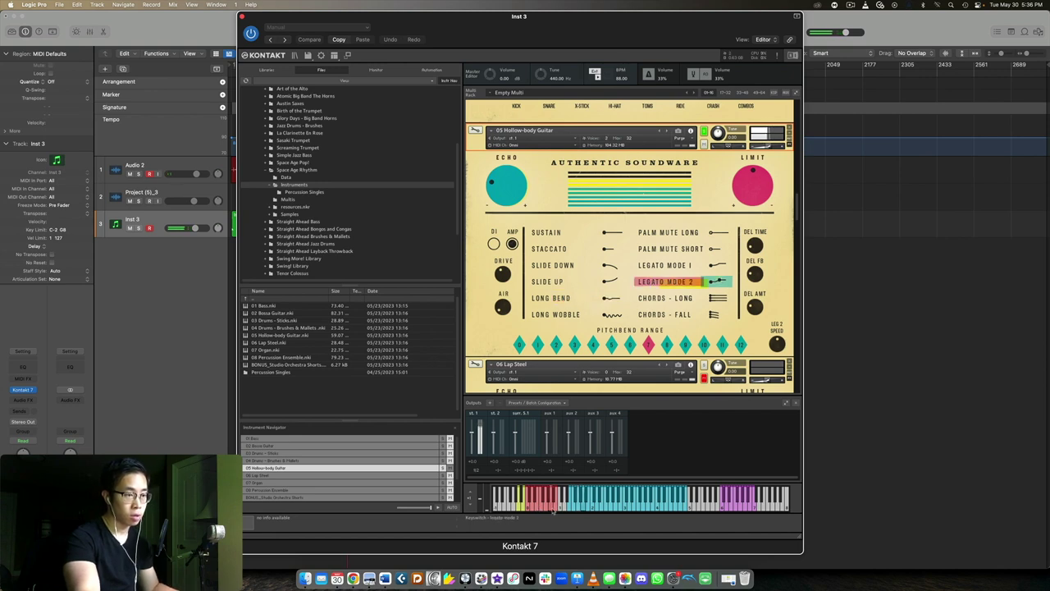
- Compare the Hollow-body Guitar's Chords - Long and Chords - Fall articulations, and select Legato Mode 2
left_click(685, 314)
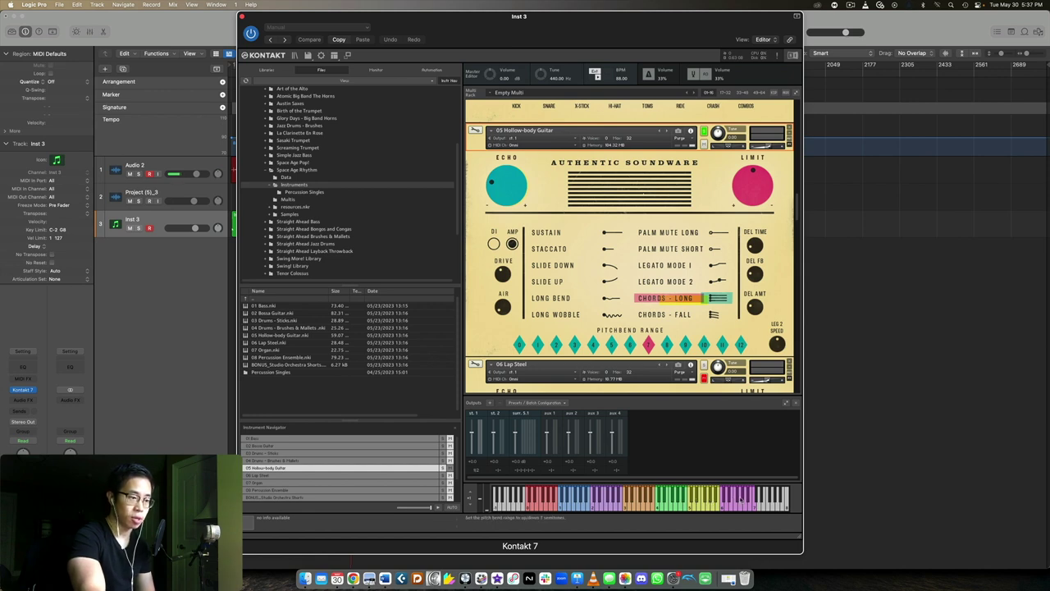
left_click(679, 316)
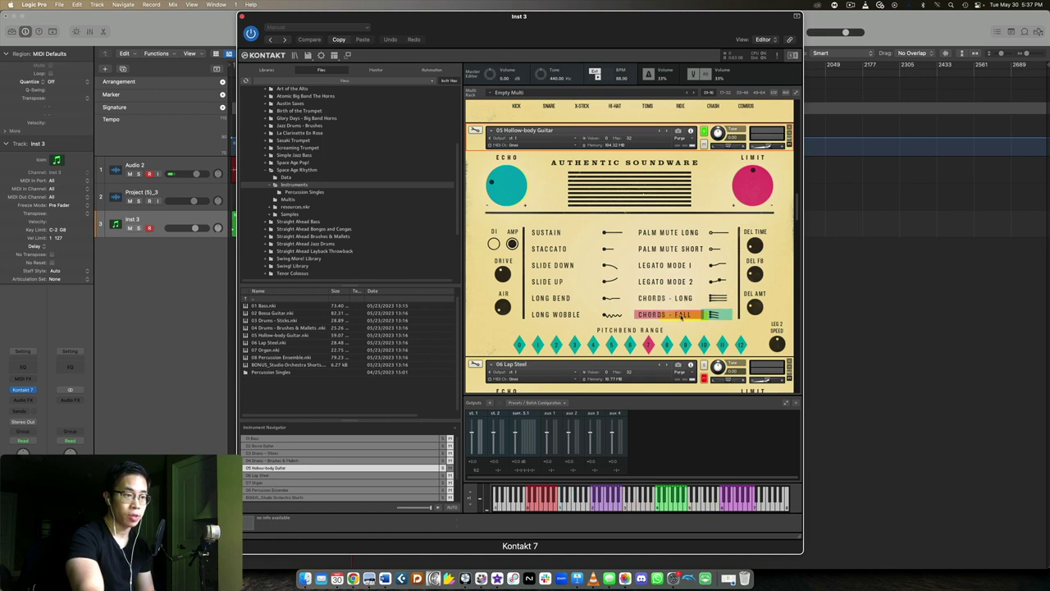
left_click(685, 301)
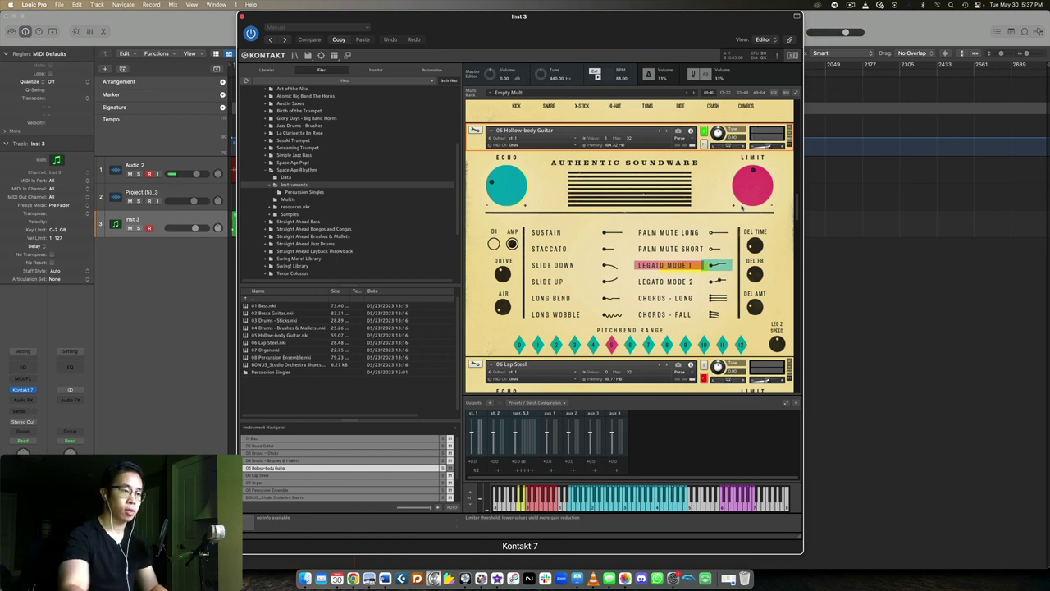
left_click(698, 280)
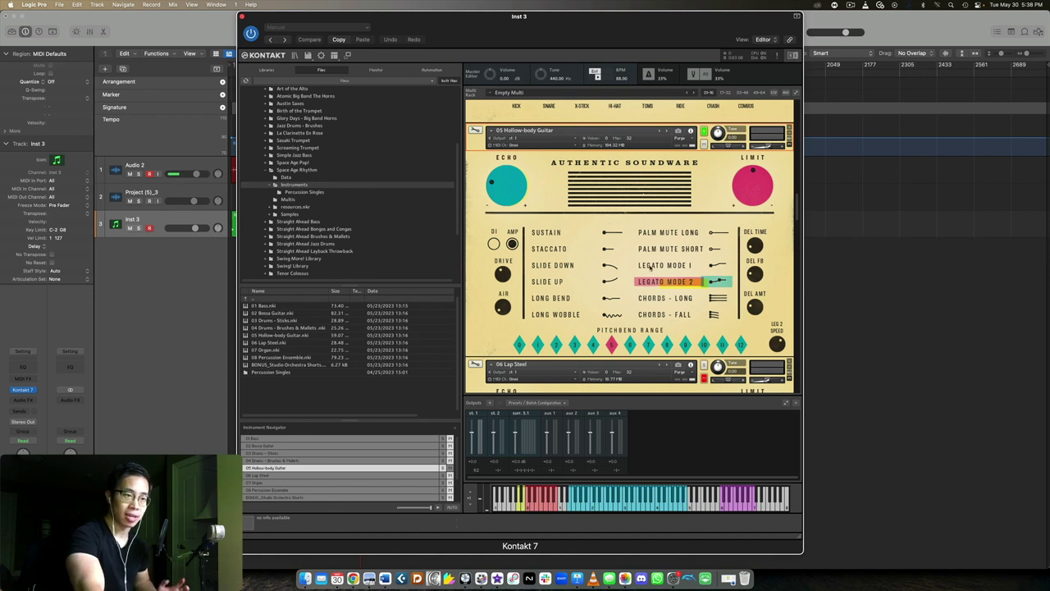
- Solo the 06 Lap Steel instrument and bring its full articulation panel into view
scroll(678, 234, "down", 5)
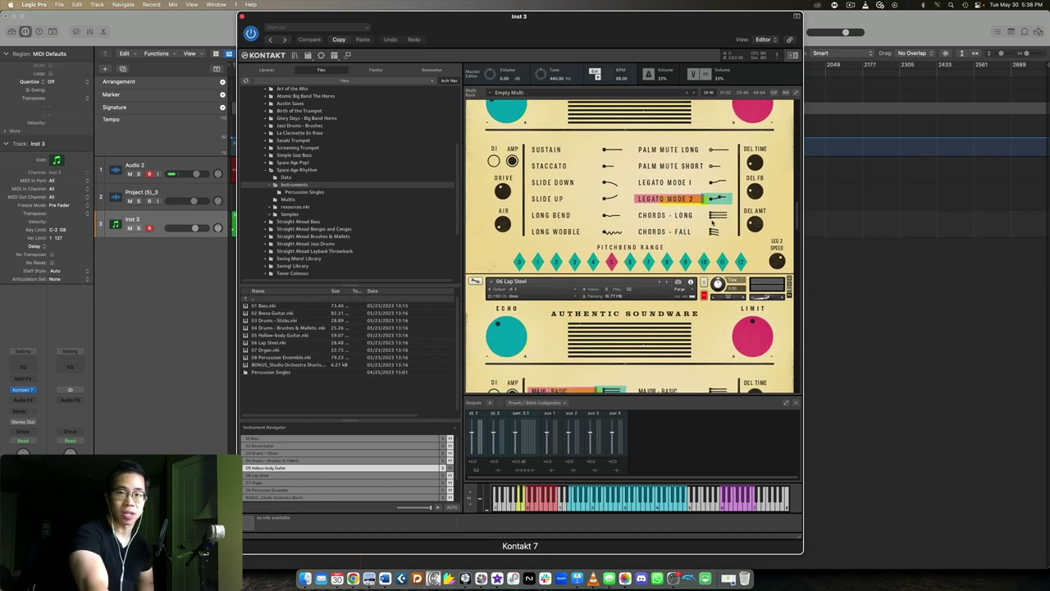
scroll(712, 223, "down", 7)
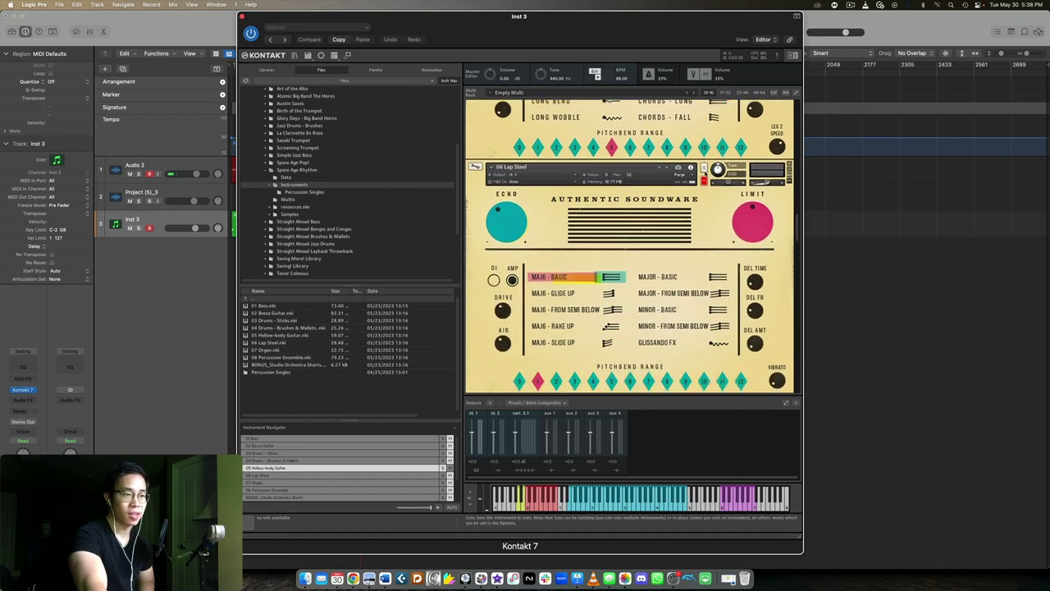
left_click(705, 173)
scroll(755, 217, "down", 2)
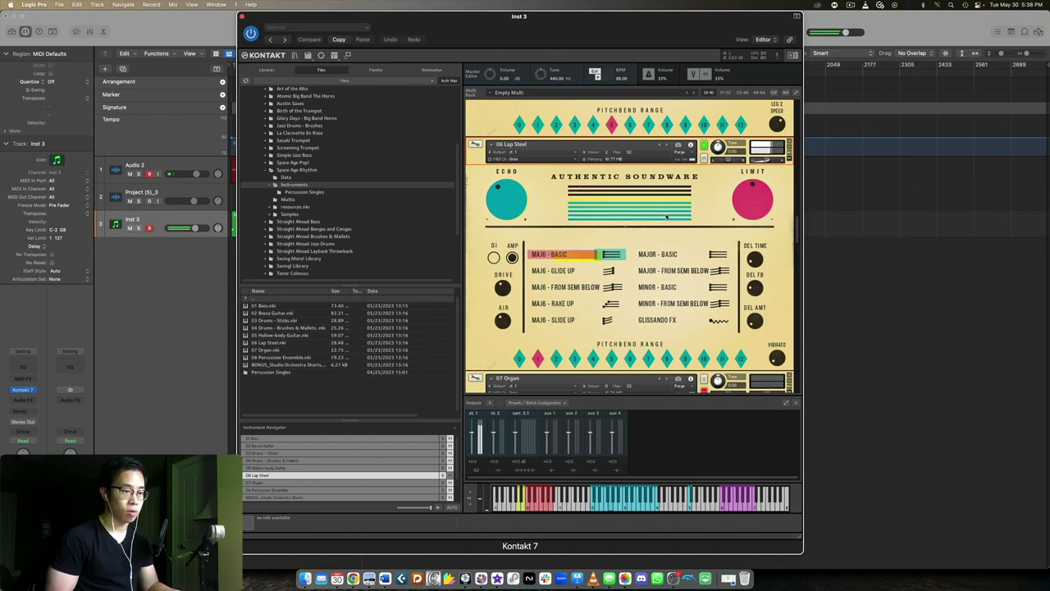
- Audition the Lap Steel's Maj6 - Glide Up, Maj6 - From Semi Below, Maj6 - Rake Up and Maj6 - Slide Up articulations in turn
left_click(579, 270)
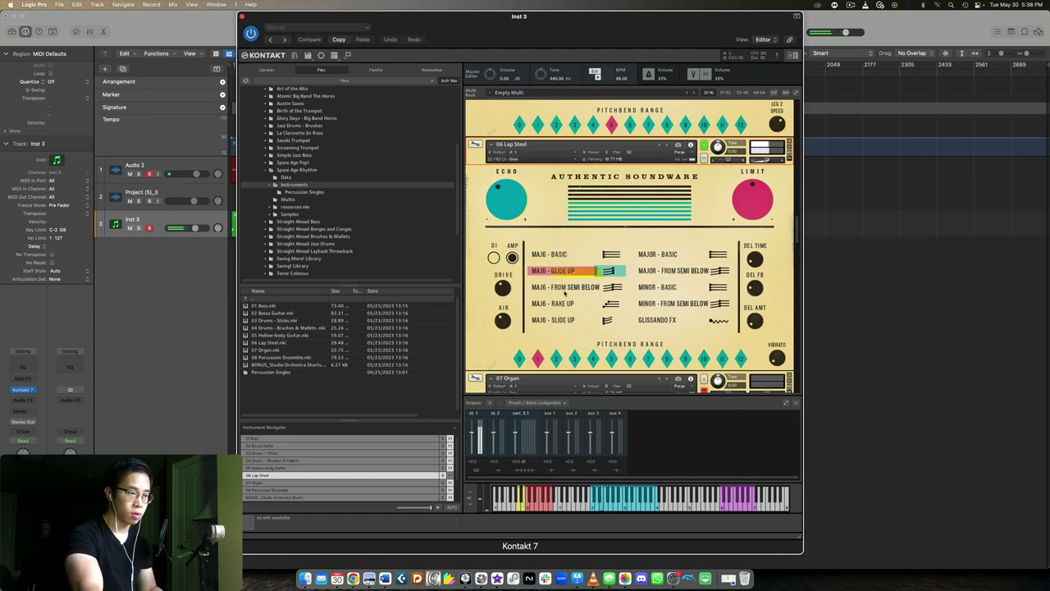
left_click(567, 288)
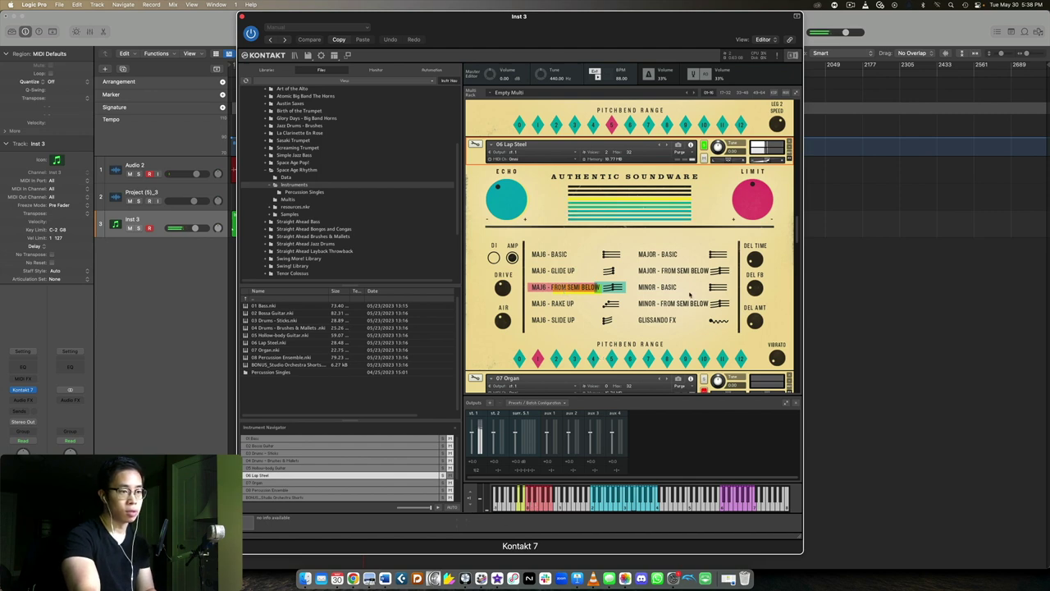
left_click(568, 304)
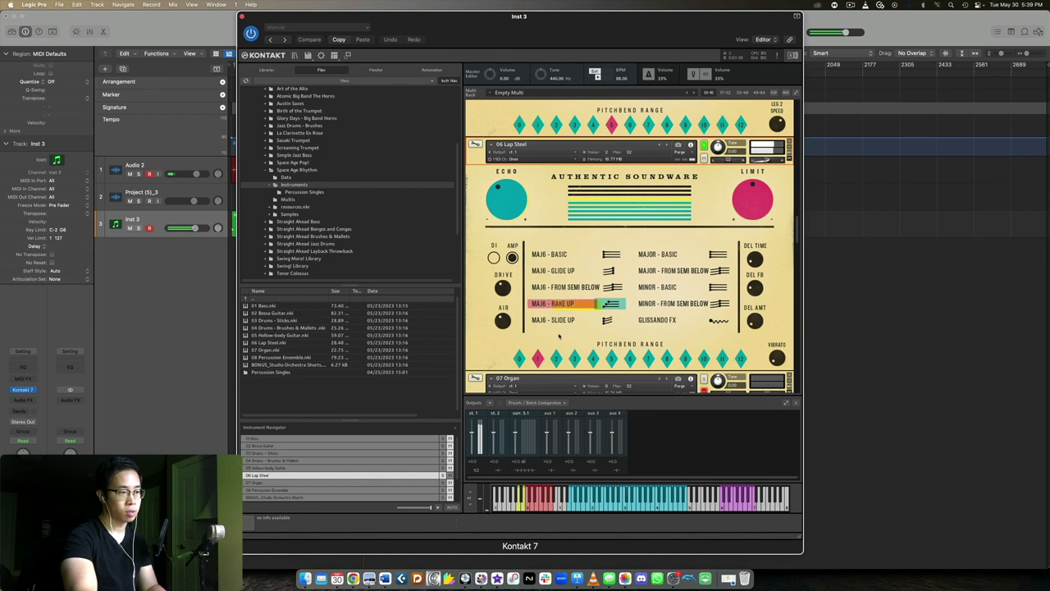
left_click(554, 320)
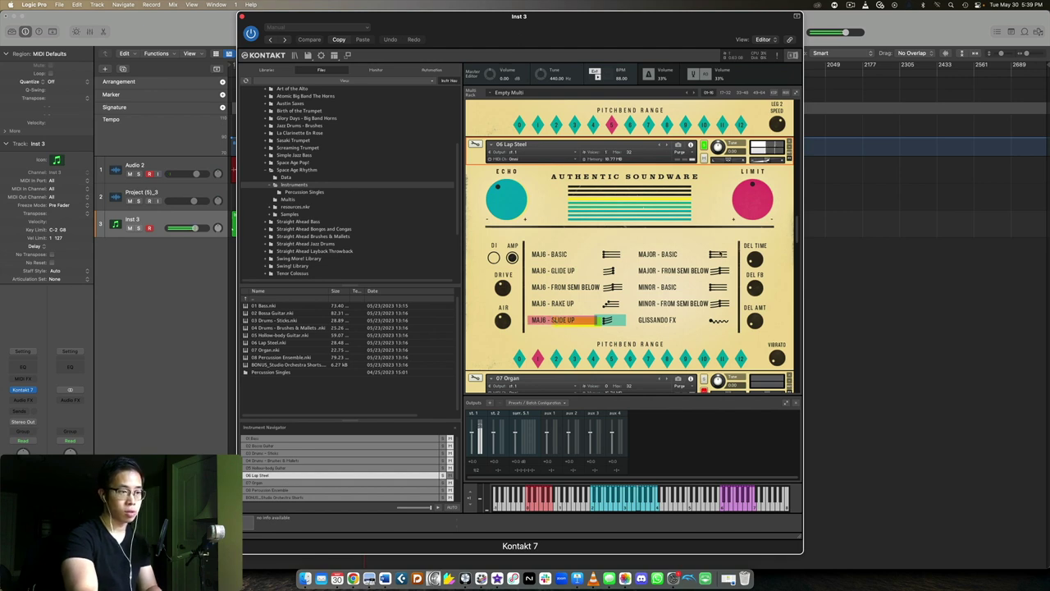
- Audition the Lap Steel's Major, Minor and Glissando FX articulations, including the From Semi Below variants, and select Minor - Basic
left_click(719, 254)
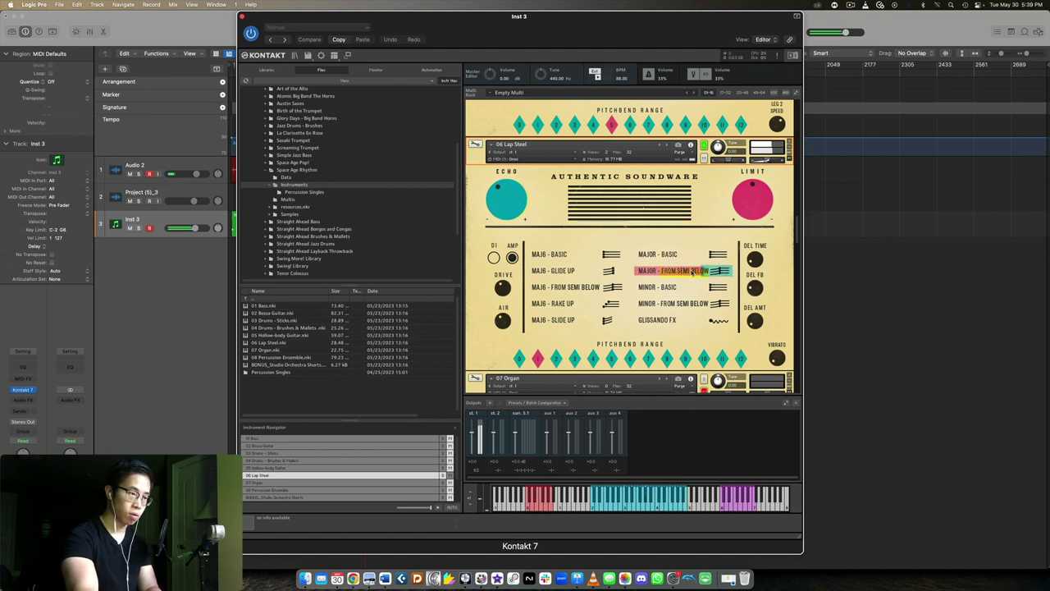
left_click(666, 288)
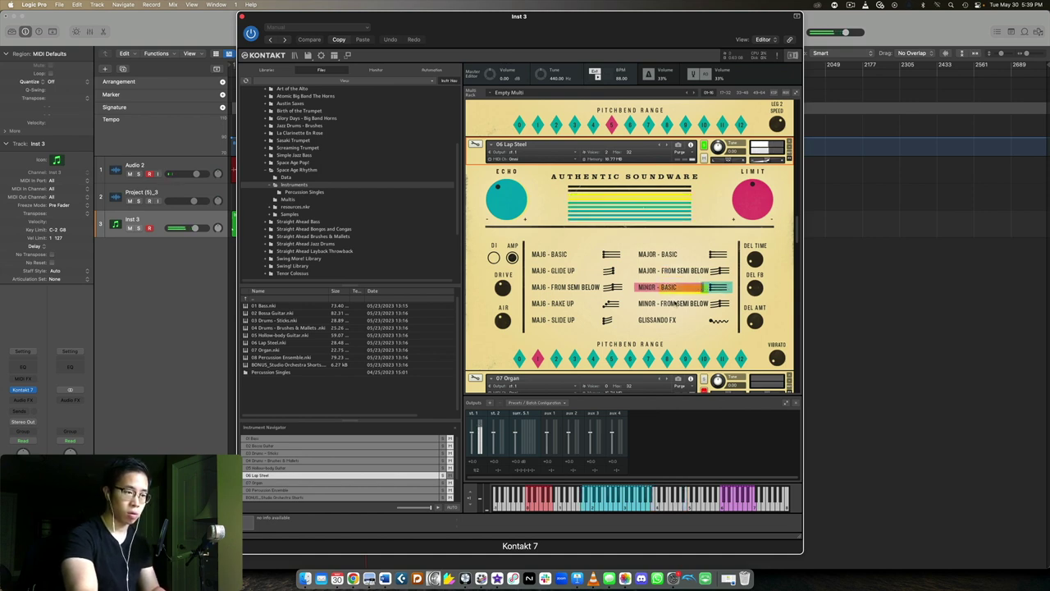
left_click(675, 304)
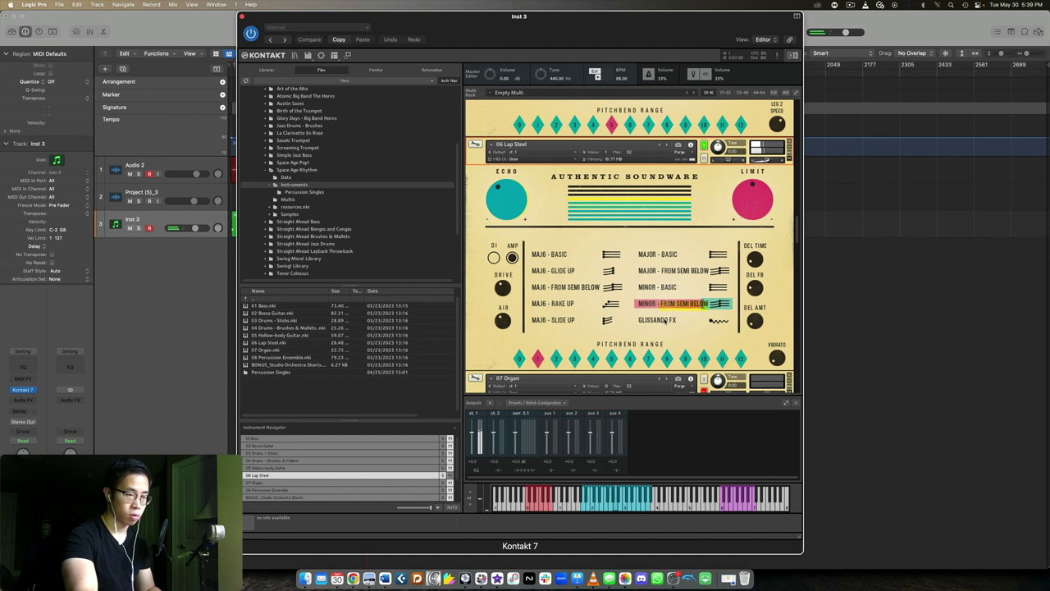
left_click(664, 321)
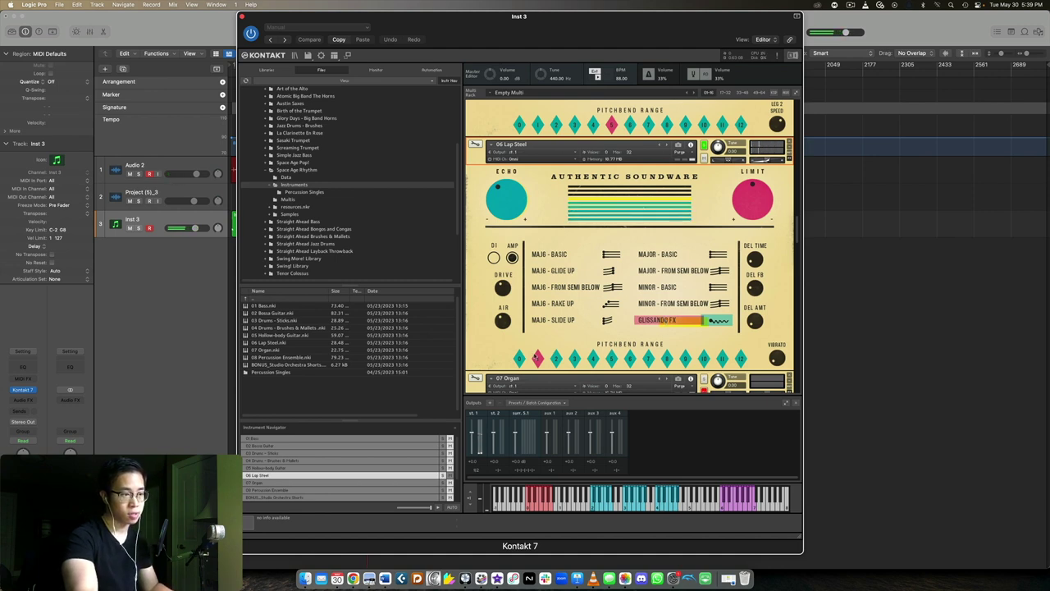
left_click(539, 510)
left_click(705, 286)
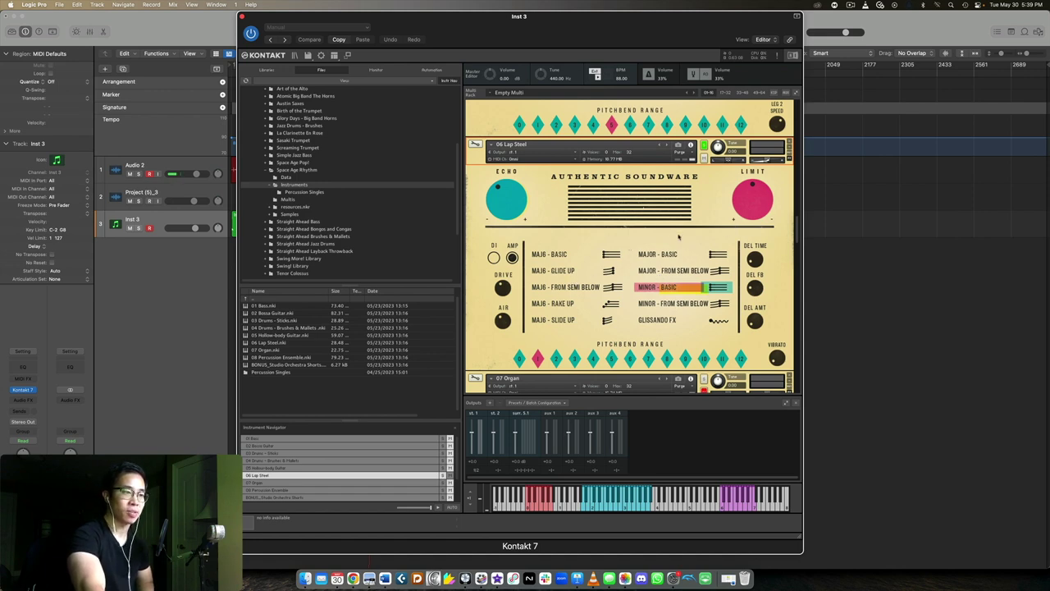
- Solo the 07 Organ instrument and bring its full control panel into view
scroll(679, 237, "up", 5)
scroll(670, 256, "down", 3)
scroll(670, 256, "down", 2)
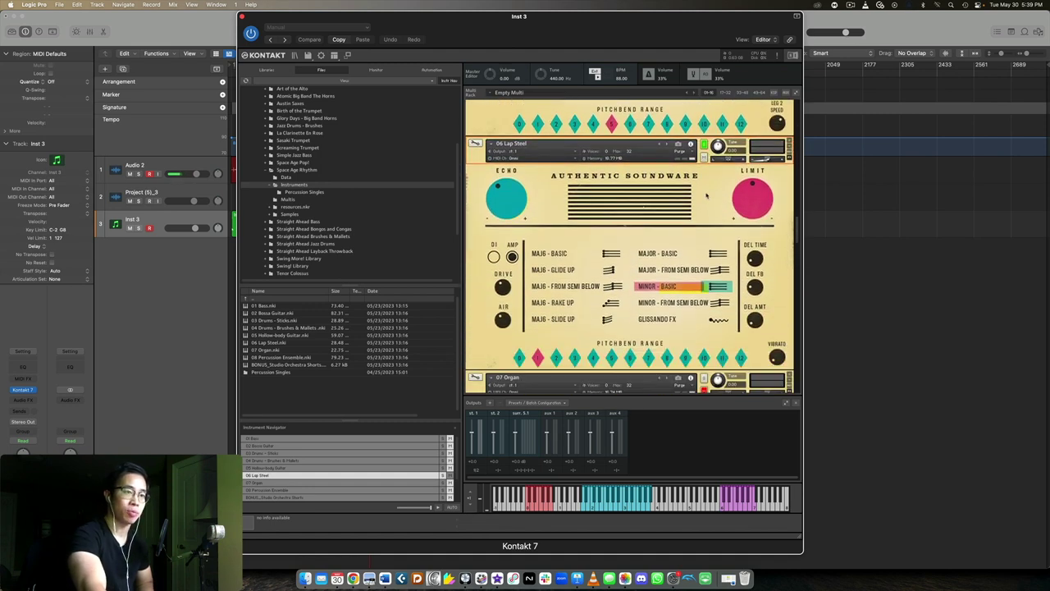
scroll(706, 200, "down", 10)
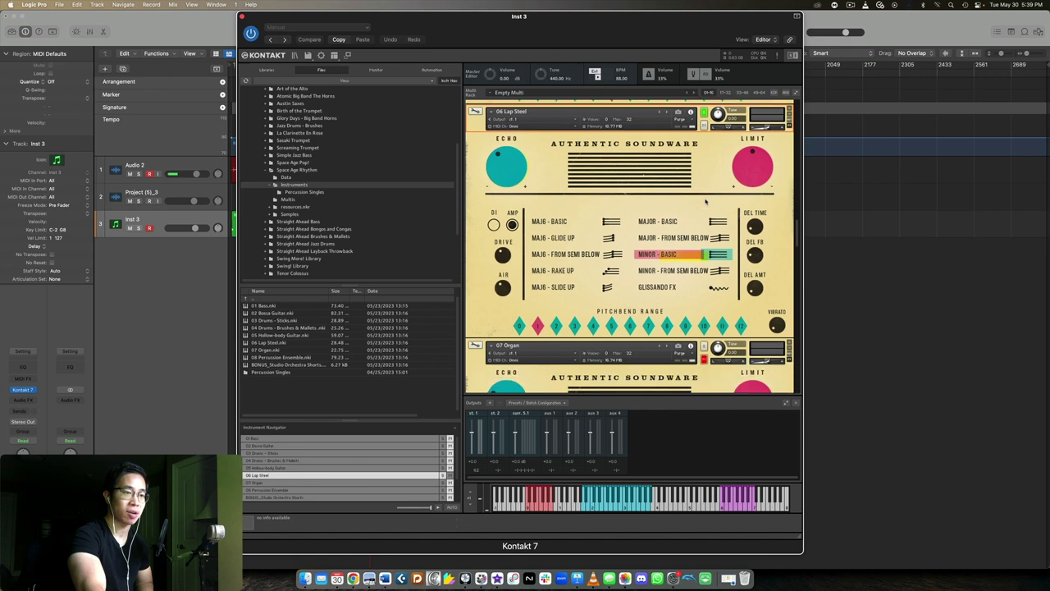
scroll(706, 199, "down", 2)
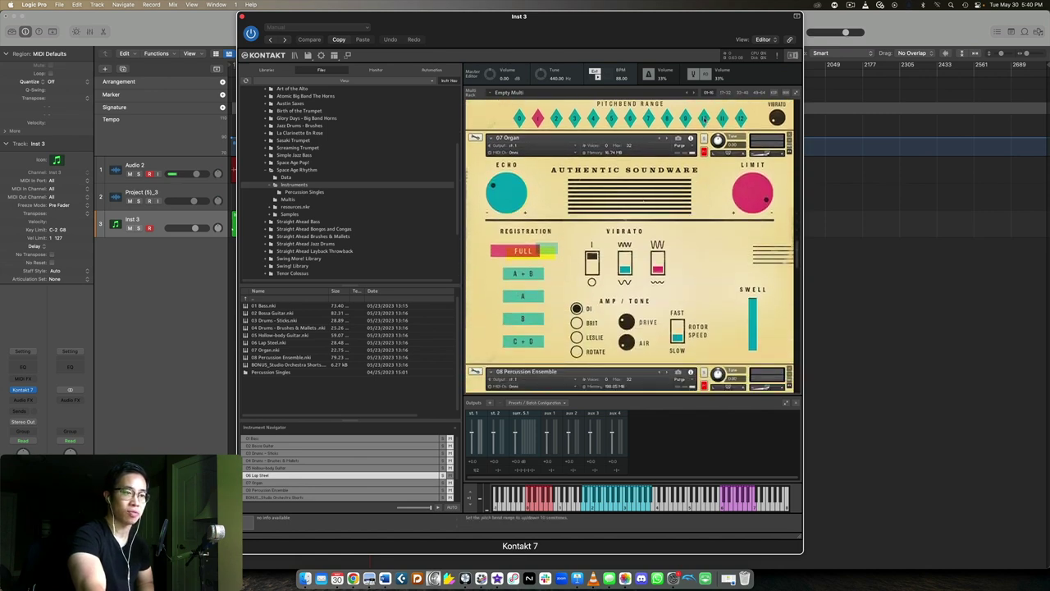
scroll(708, 170, "down", 2)
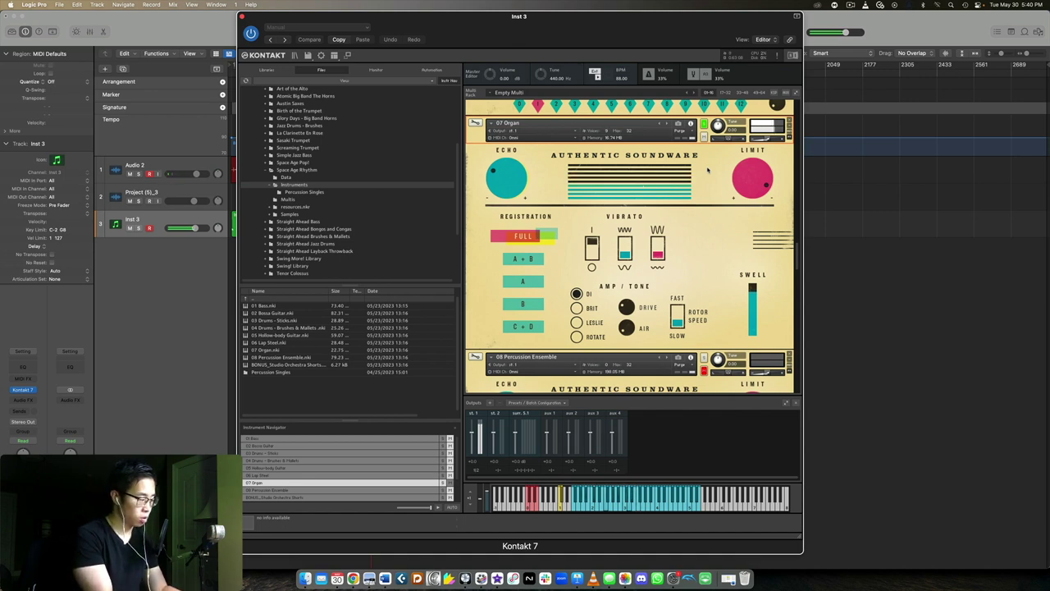
- Audition the Organ's A + B, A, B and C + D registrations in turn
left_click(534, 260)
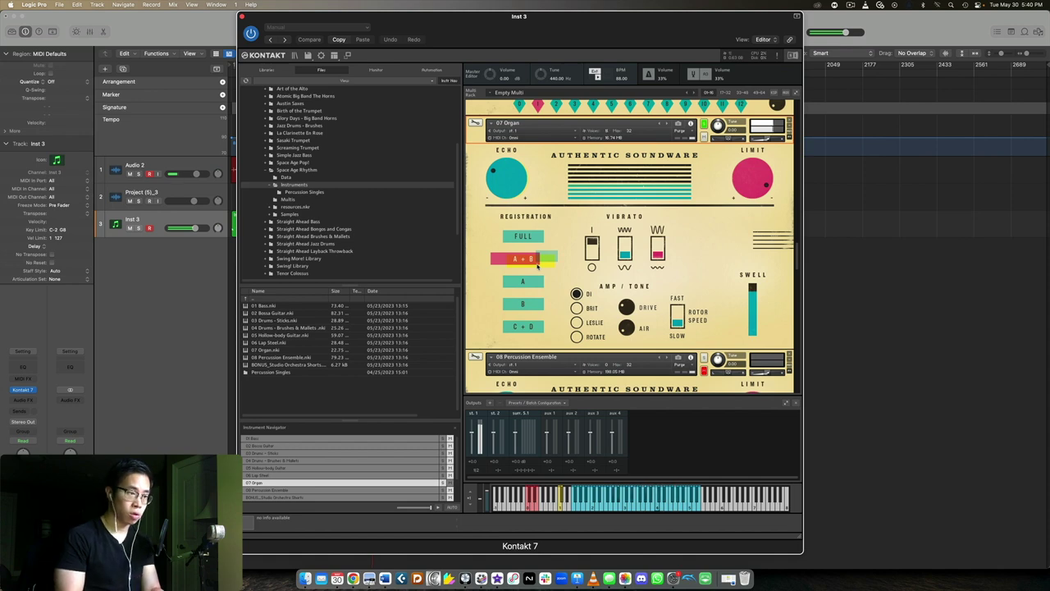
left_click(531, 281)
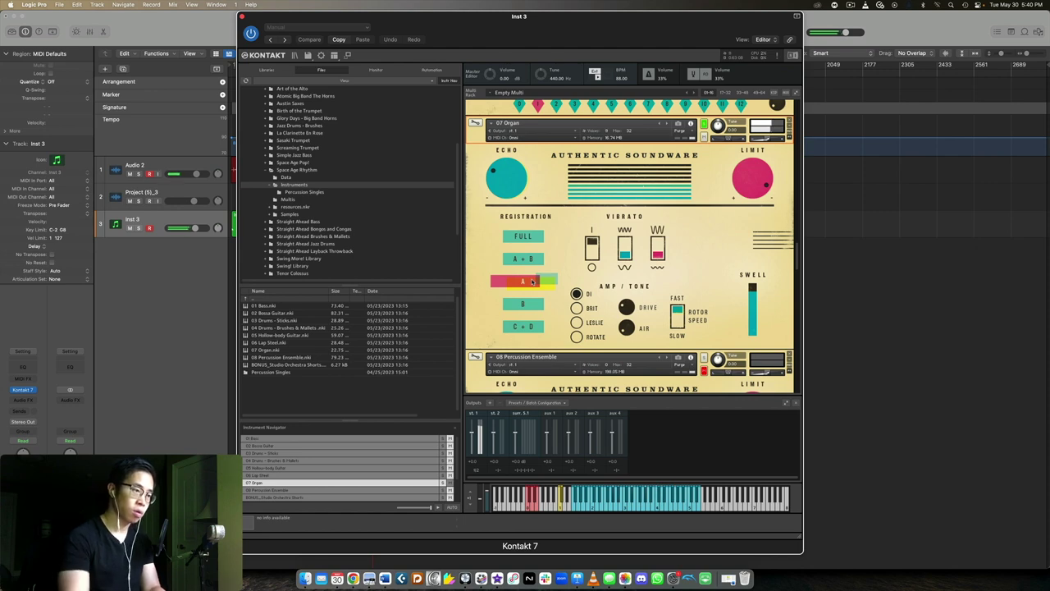
left_click(531, 304)
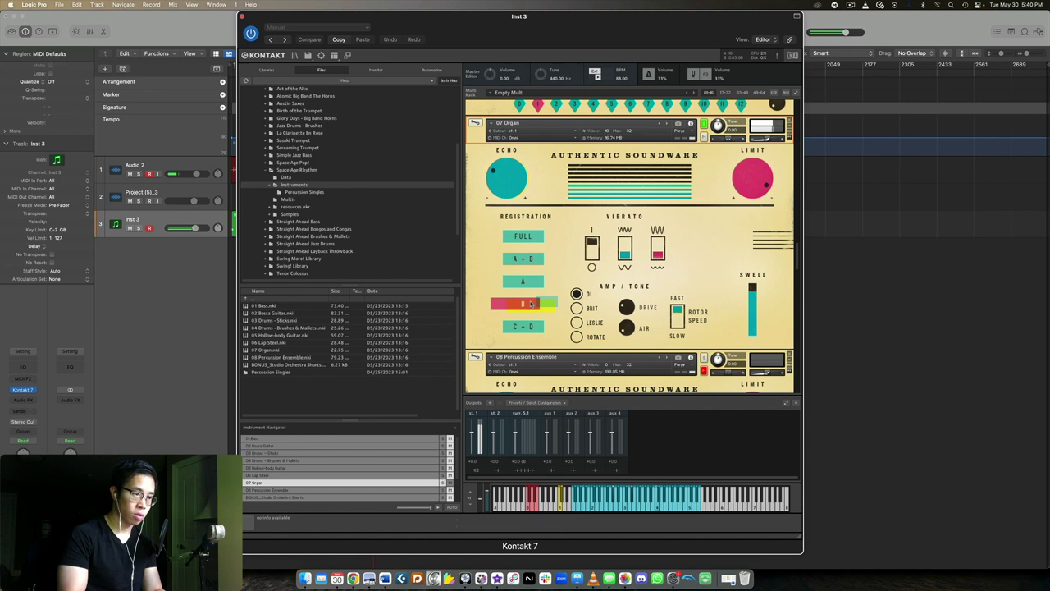
left_click(531, 326)
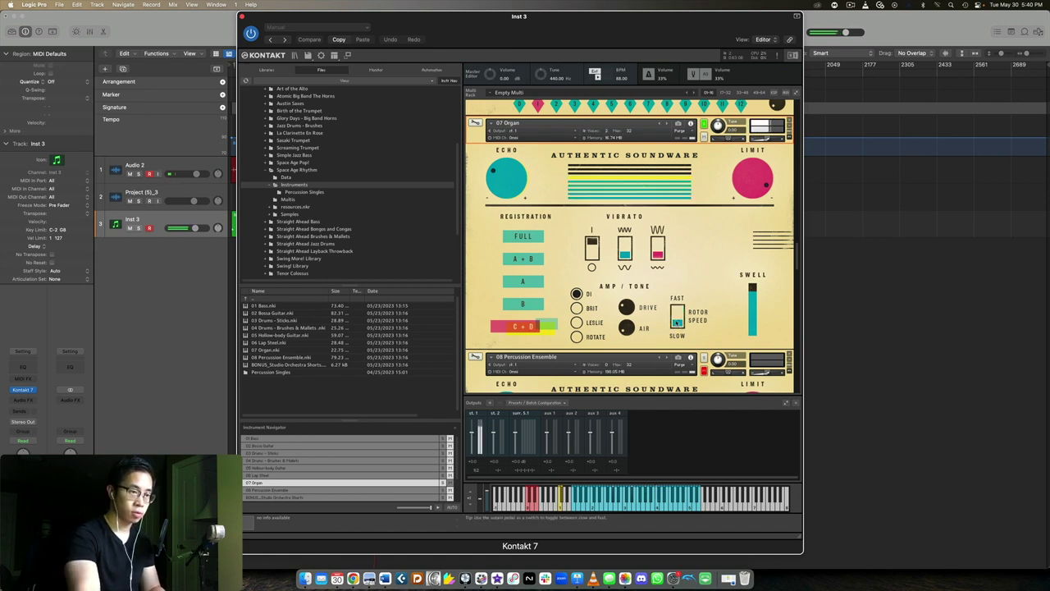
- Audition the Organ's Brit, Leslie and Rotate amp tones, toggling the rotor speed between slow and fast
left_click(677, 320)
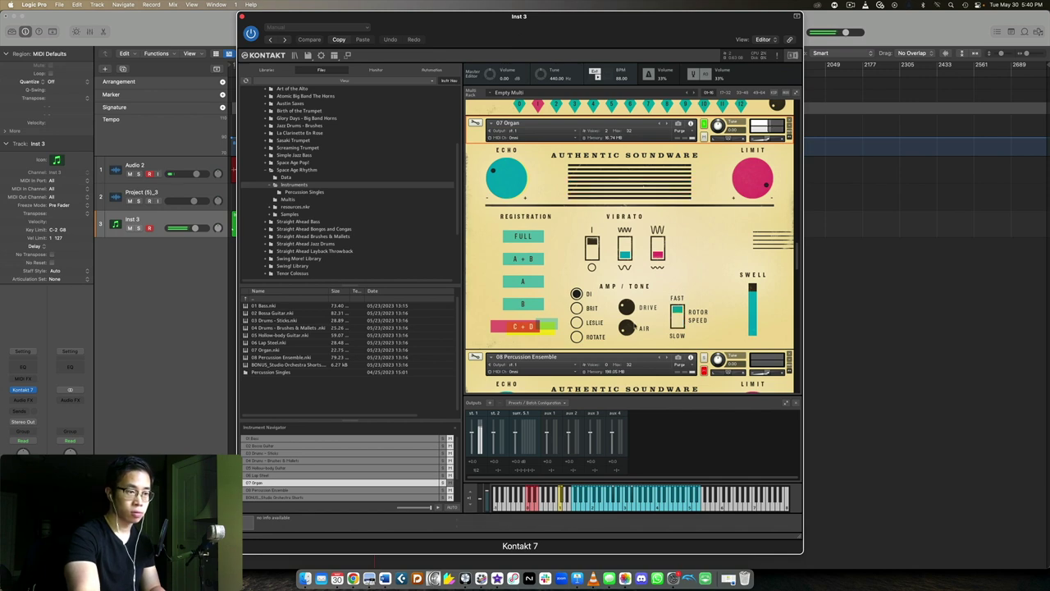
left_click(578, 309)
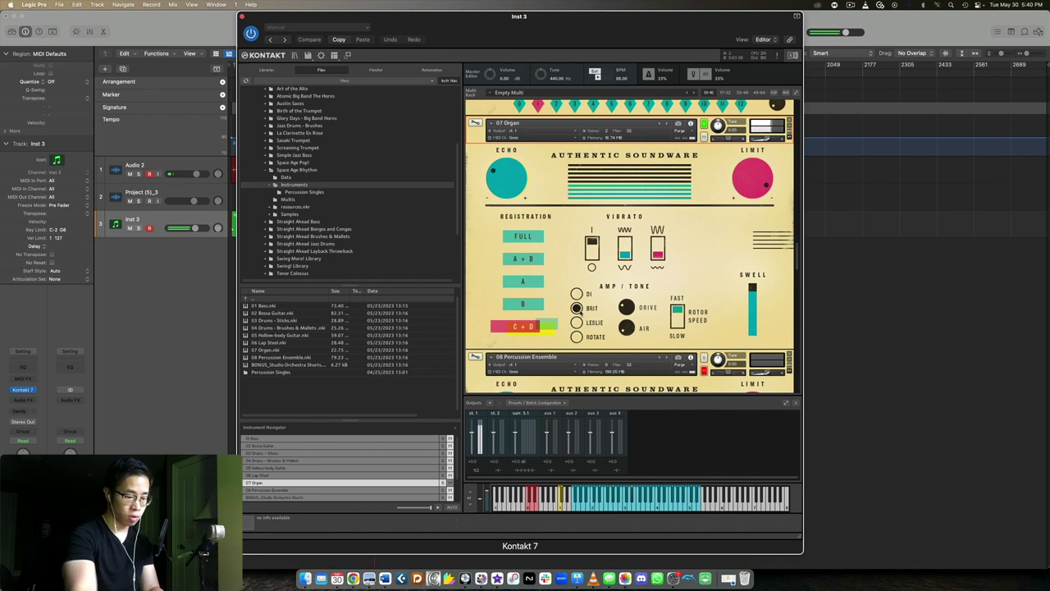
left_click(577, 323)
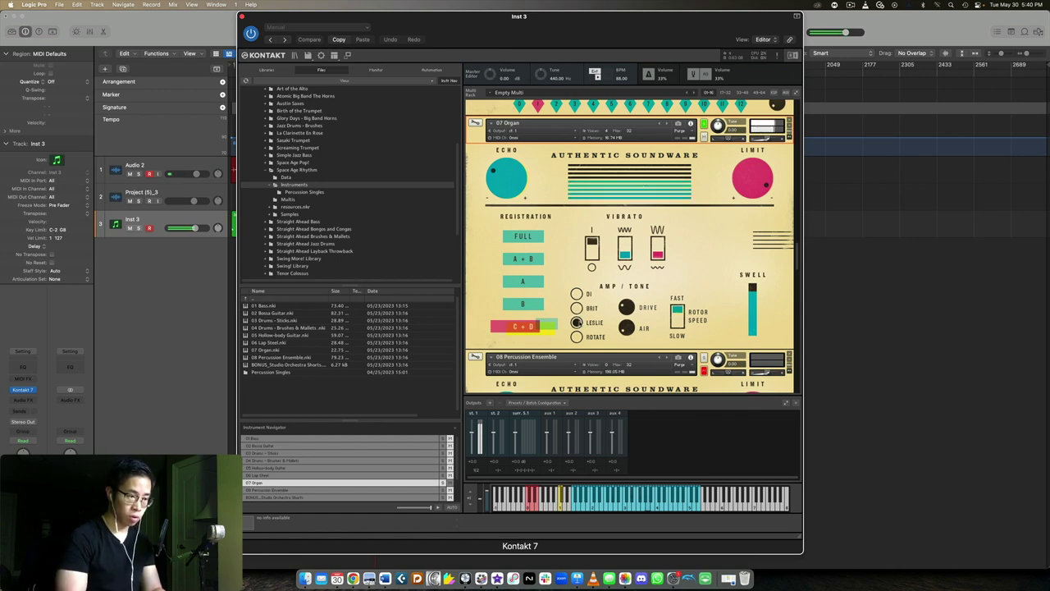
left_click(577, 337)
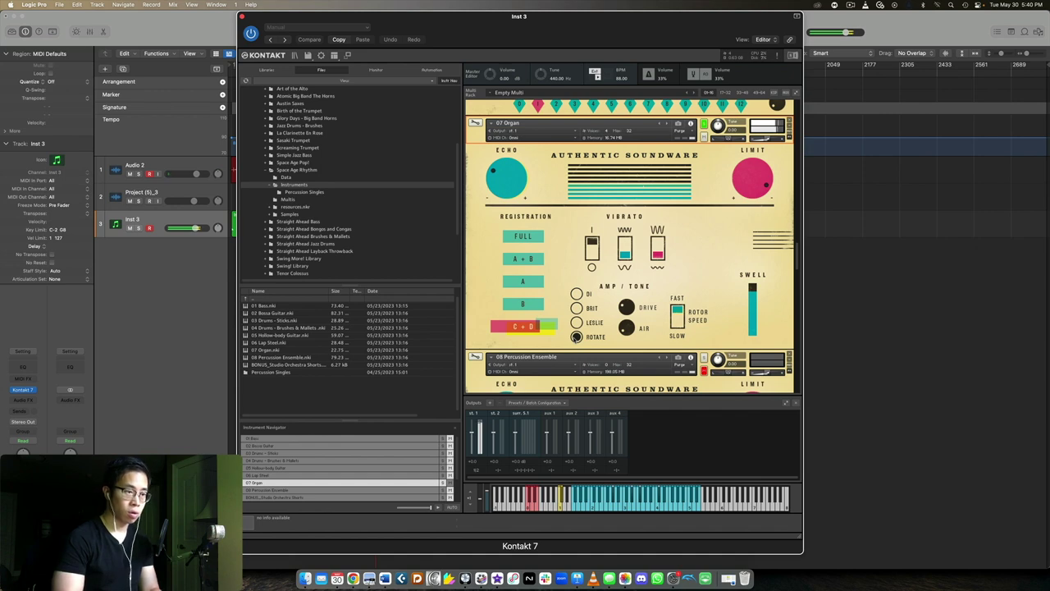
left_click(677, 322)
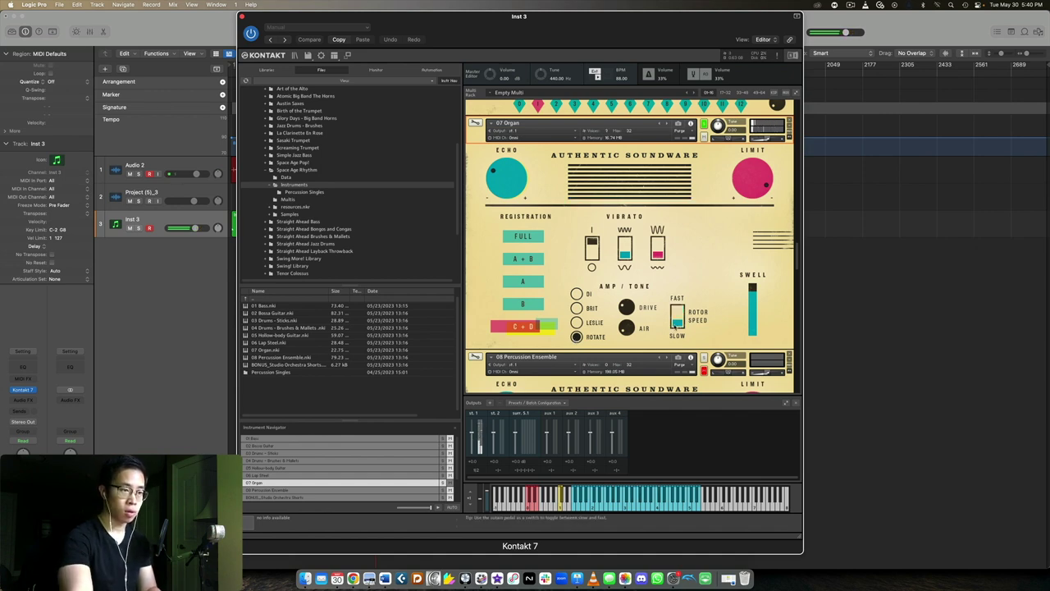
left_click(679, 318)
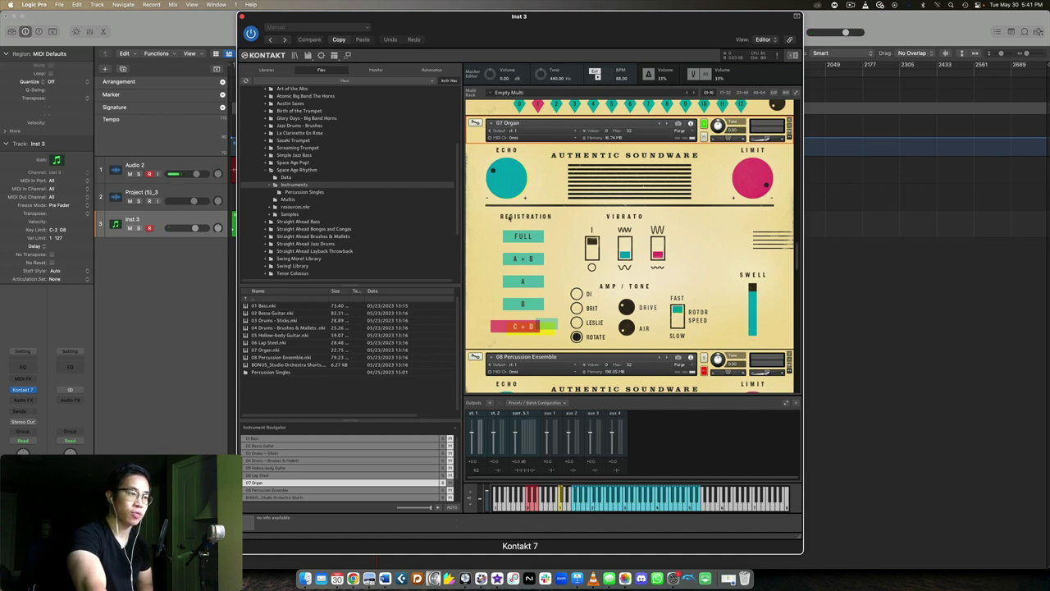
- Switch the Organ's registration to Full and on to A + B, set its amp tone to DI, and demonstrate the rotor speed switch
left_click(525, 236)
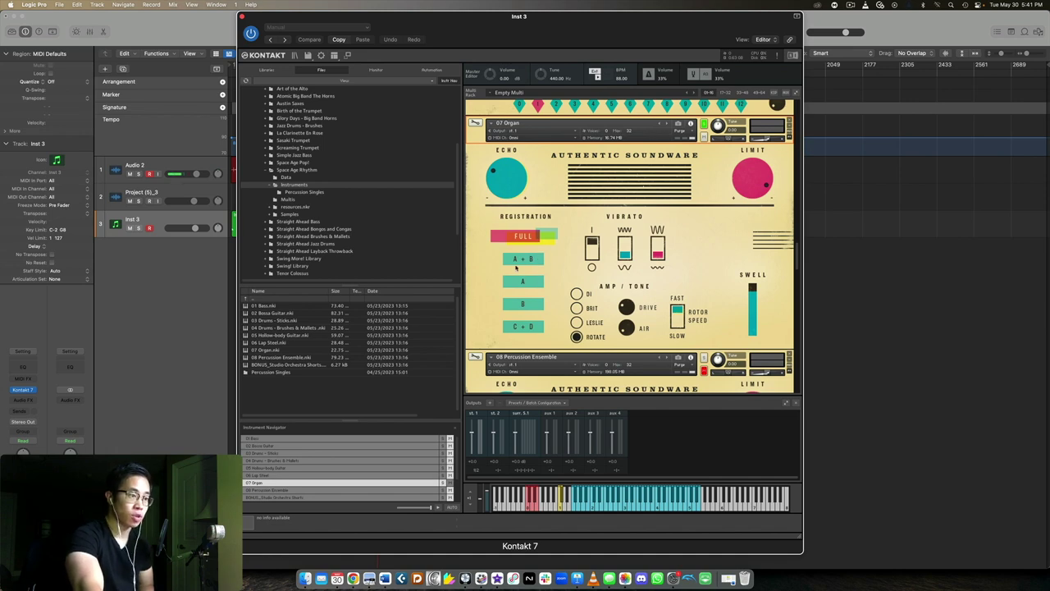
left_click(529, 260)
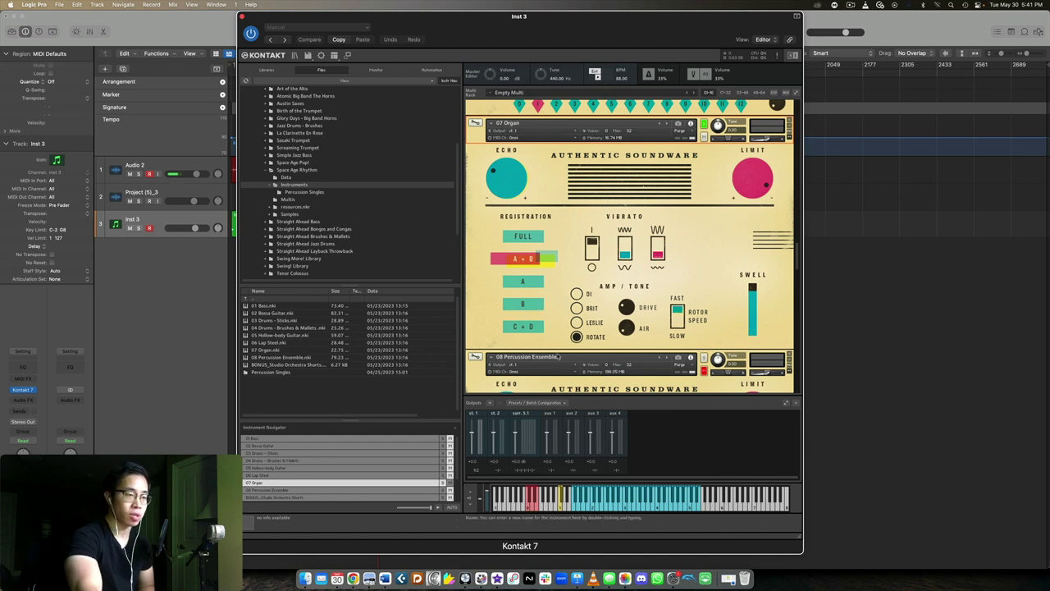
left_click(577, 294)
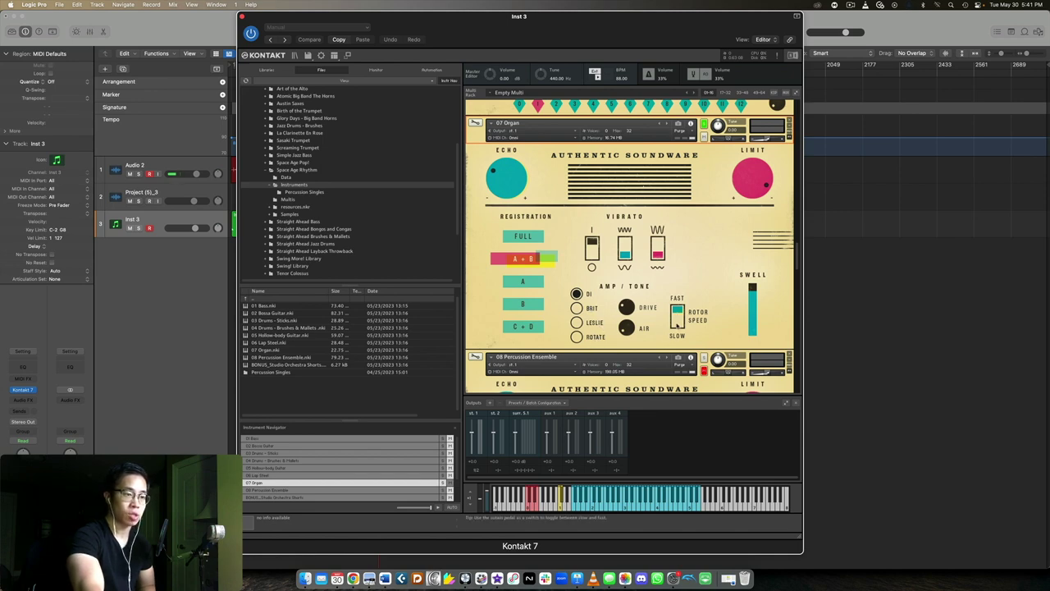
left_click(678, 313)
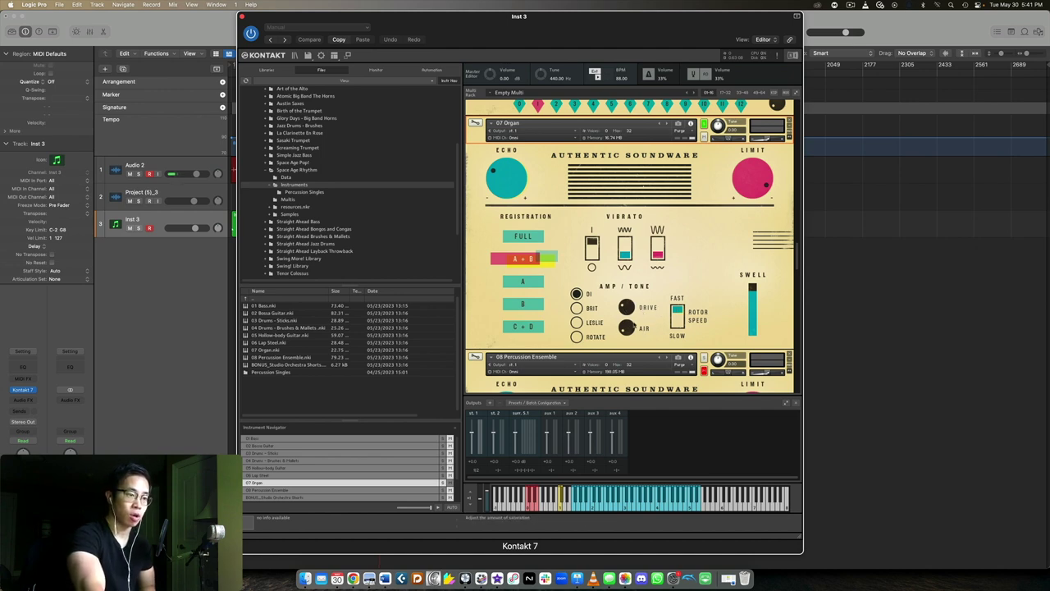
- Solo the 08 Percussion Ensemble instrument and audition its percussion sounds across the keyboard
scroll(690, 265, "down", 5)
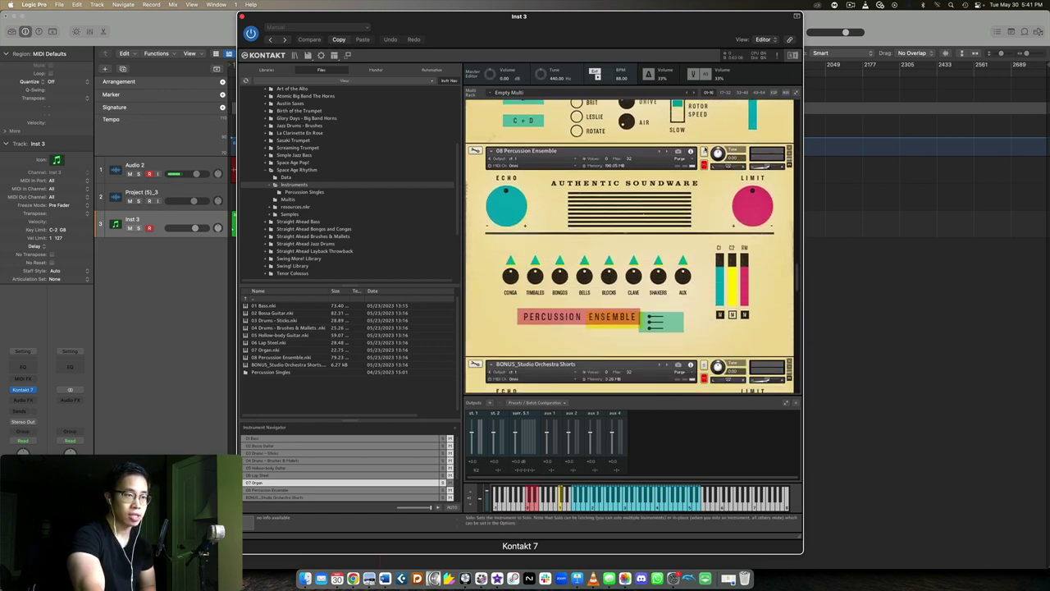
left_click(704, 191)
scroll(706, 186, "down", 1)
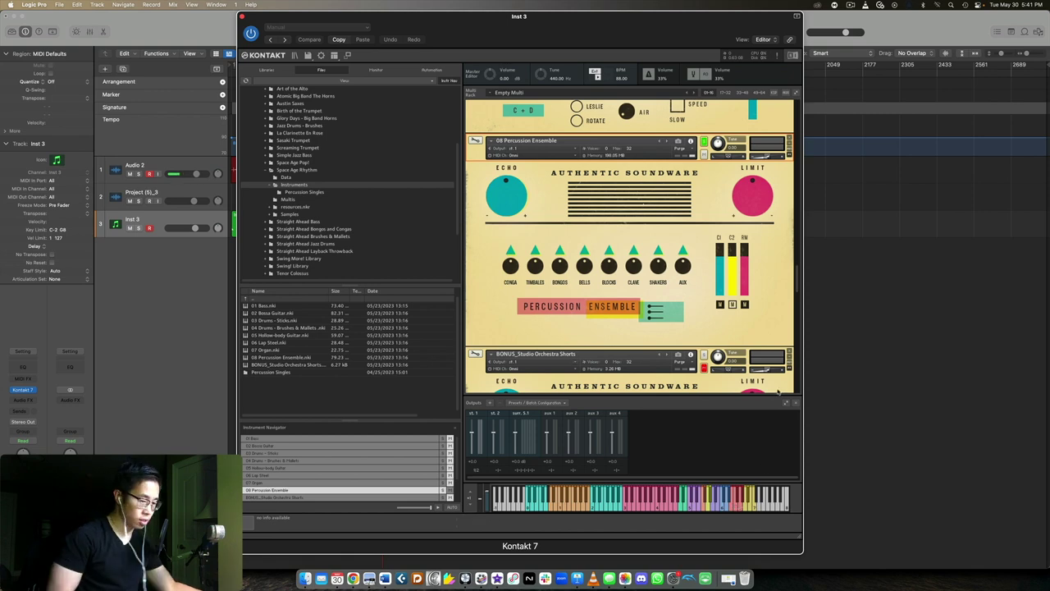
left_click(756, 506)
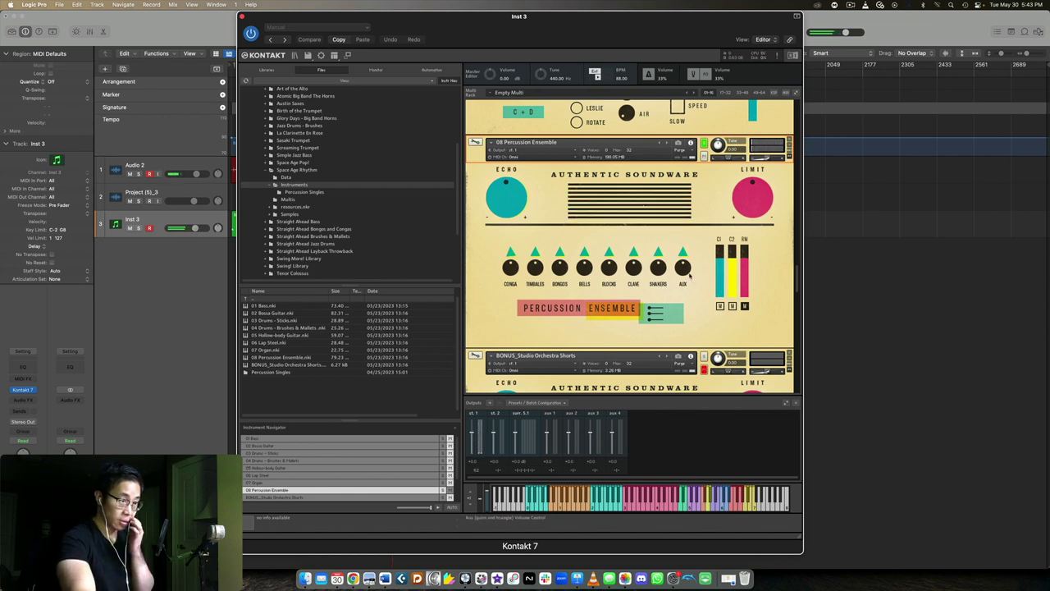
- Go past the BONUS_Studio Orchestra Shorts instrument, solo the Bells instrument and audition it
scroll(690, 277, "down", 5)
scroll(690, 277, "down", 3)
scroll(694, 261, "up", 2)
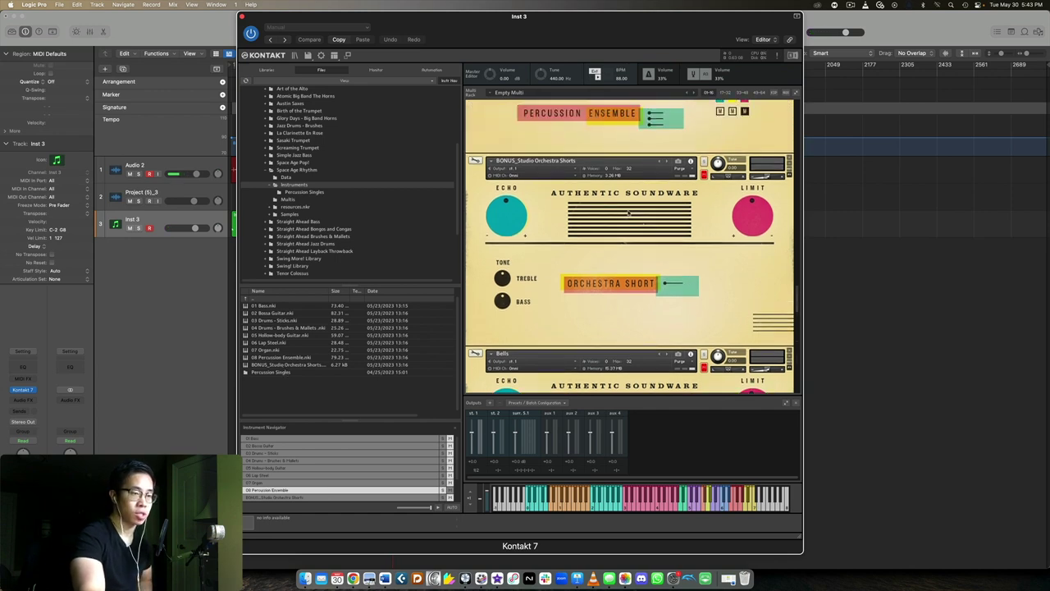
scroll(697, 168, "down", 8)
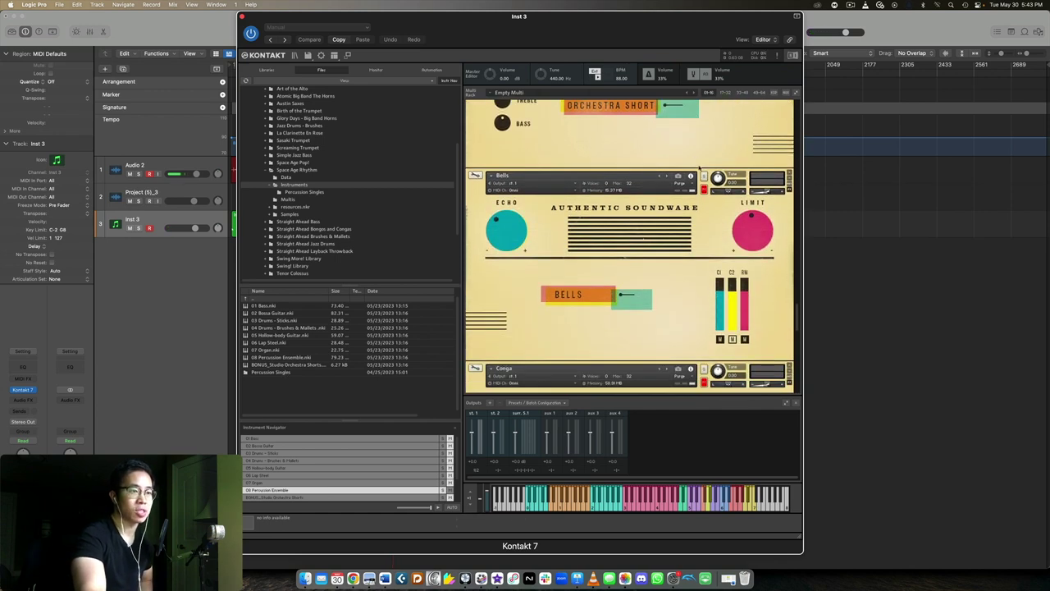
left_click(704, 176)
scroll(700, 181, "down", 1)
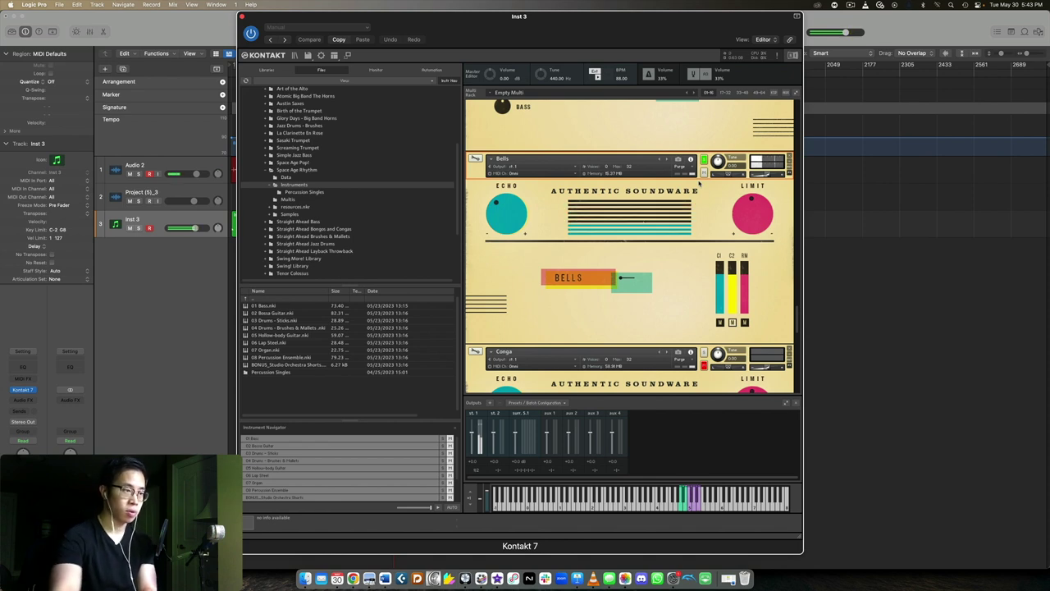
- Solo the Conga instrument below Bells and audition its sounds
scroll(700, 184, "down", 3)
left_click(704, 243)
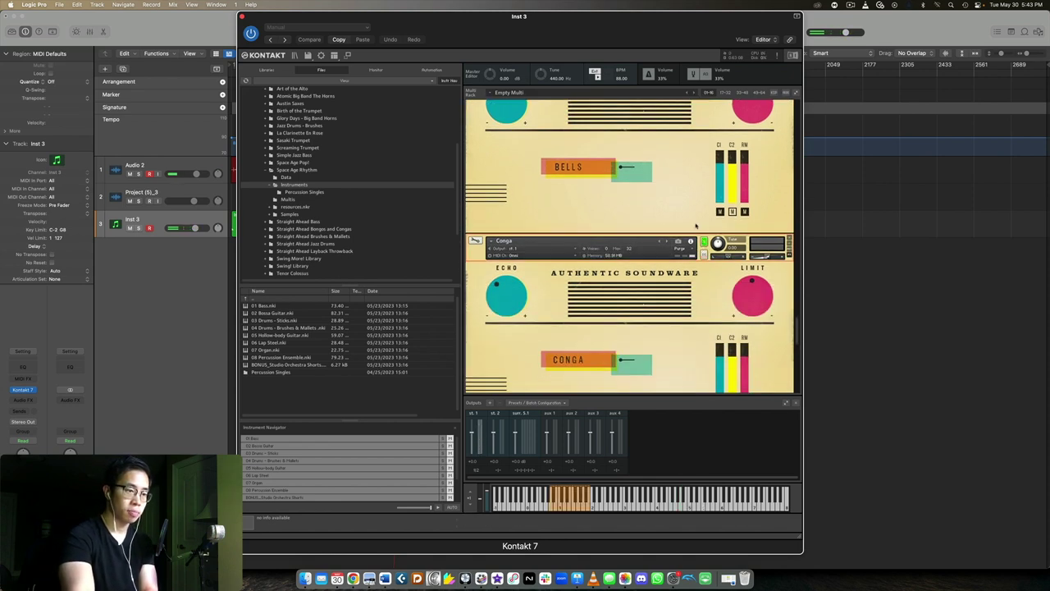
scroll(696, 225, "down", 2)
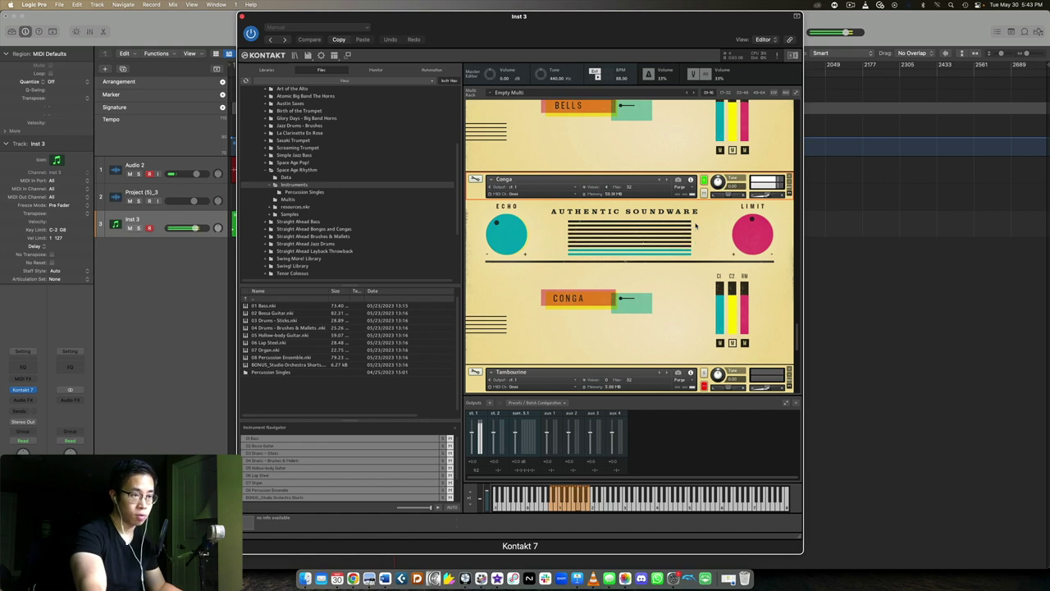
- Solo the Tambourine and the Triangle instruments in turn and audition the sounds of each
scroll(696, 225, "down", 4)
left_click(703, 168)
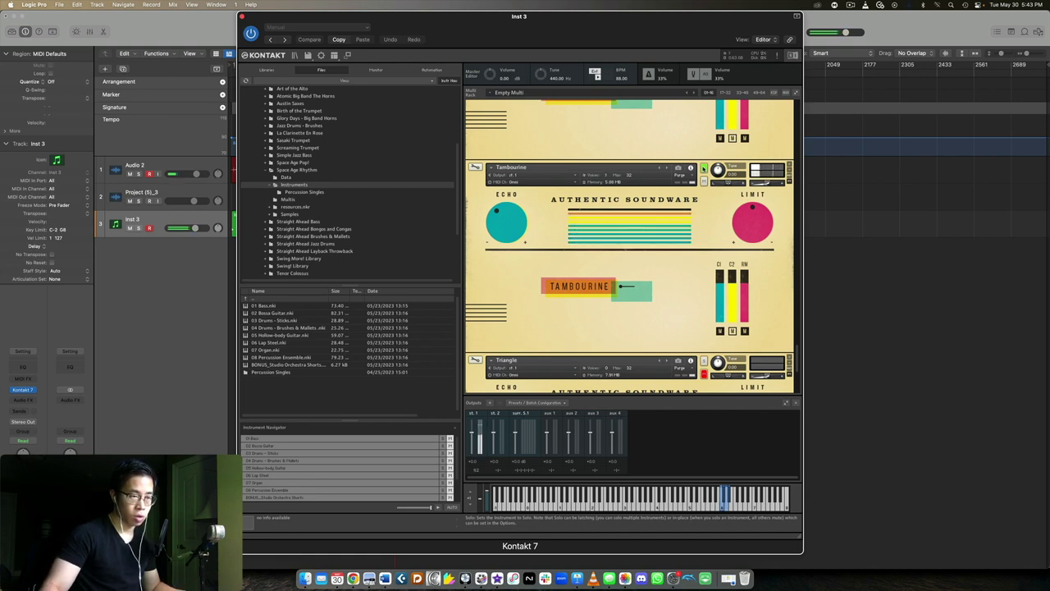
scroll(703, 169, "down", 4)
left_click(704, 188)
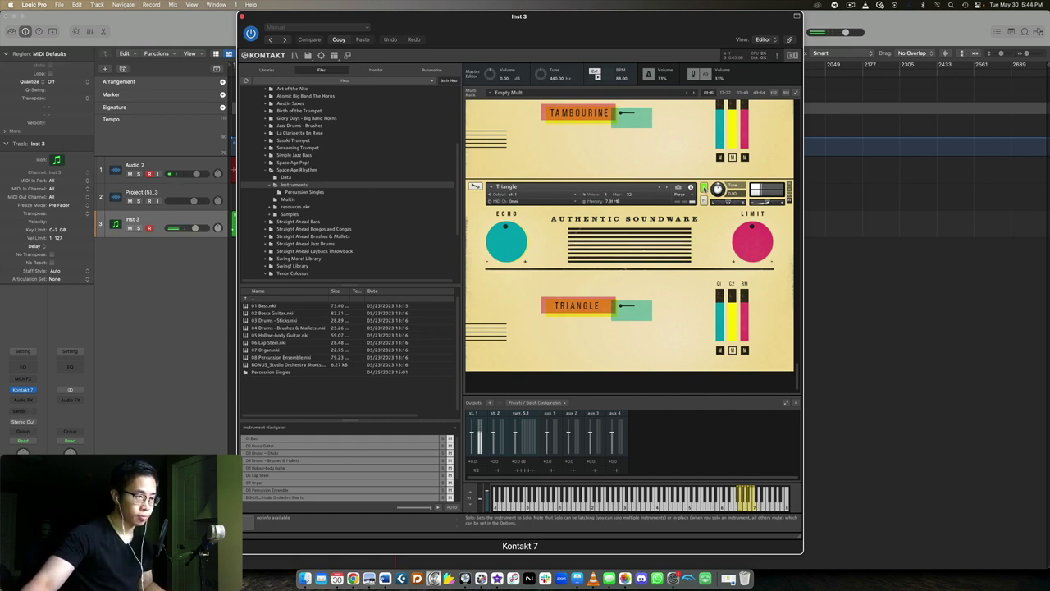
scroll(704, 188, "up", 1)
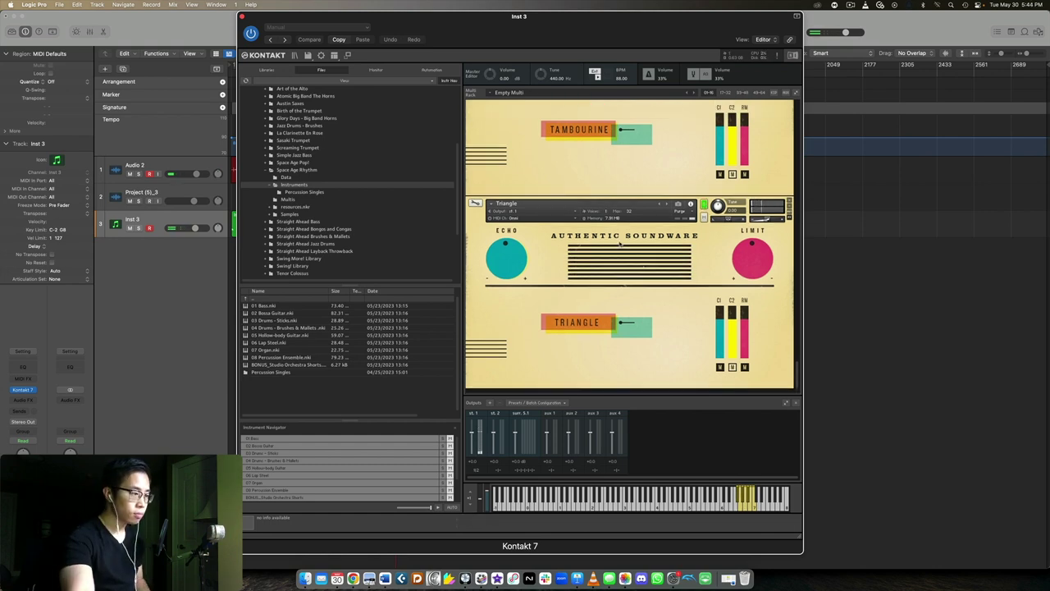
- Load Tambourine loops.nki from the Percussion Singles folder in place of the Triangle instrument and audition its loops
double_click(291, 373)
left_click_drag(279, 367, 682, 229)
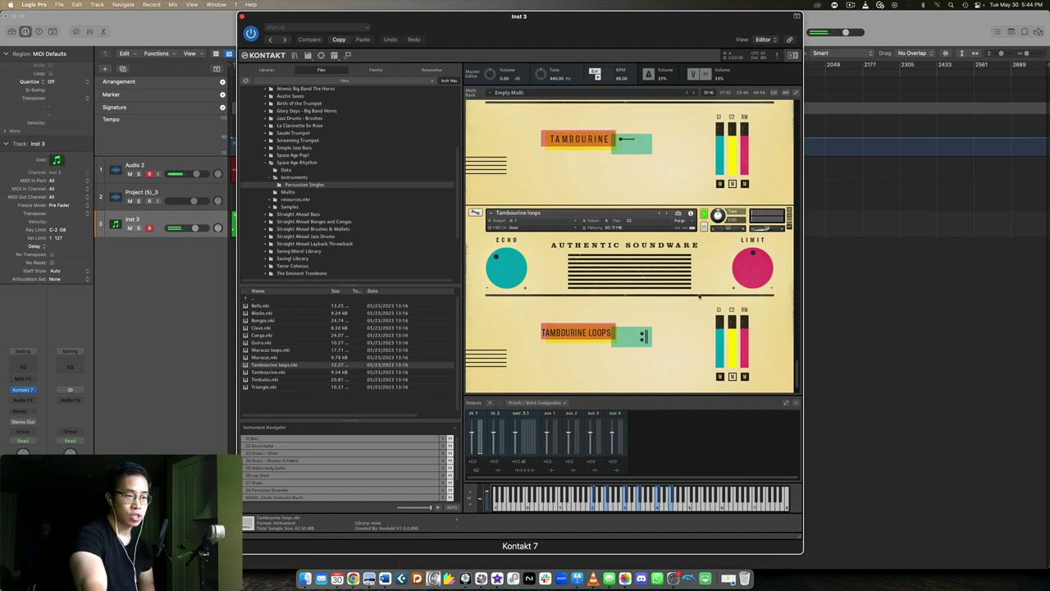
left_click_drag(626, 33, 622, 66)
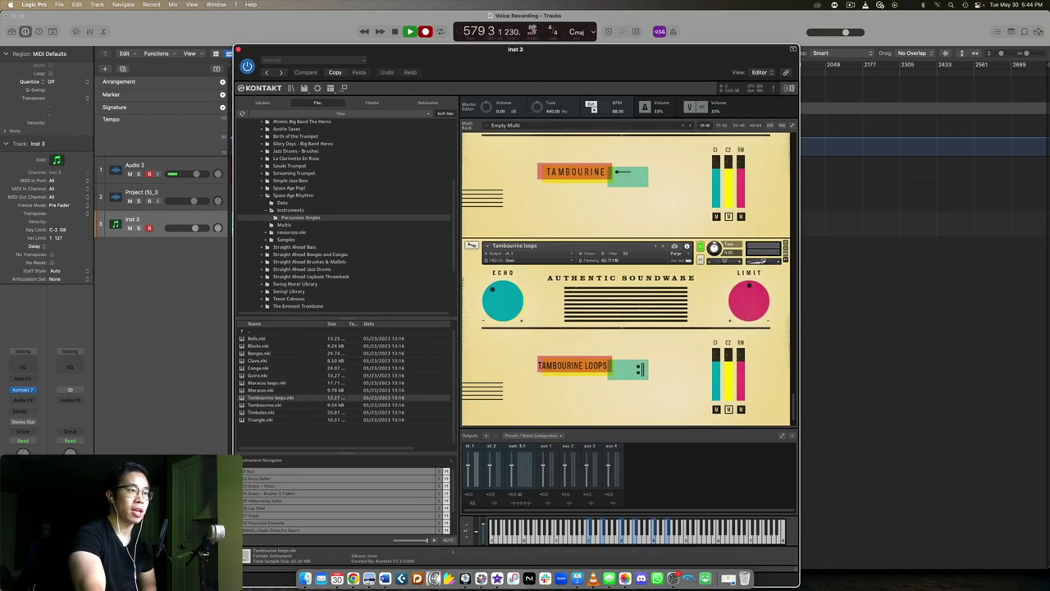
left_click_drag(555, 64, 549, 32)
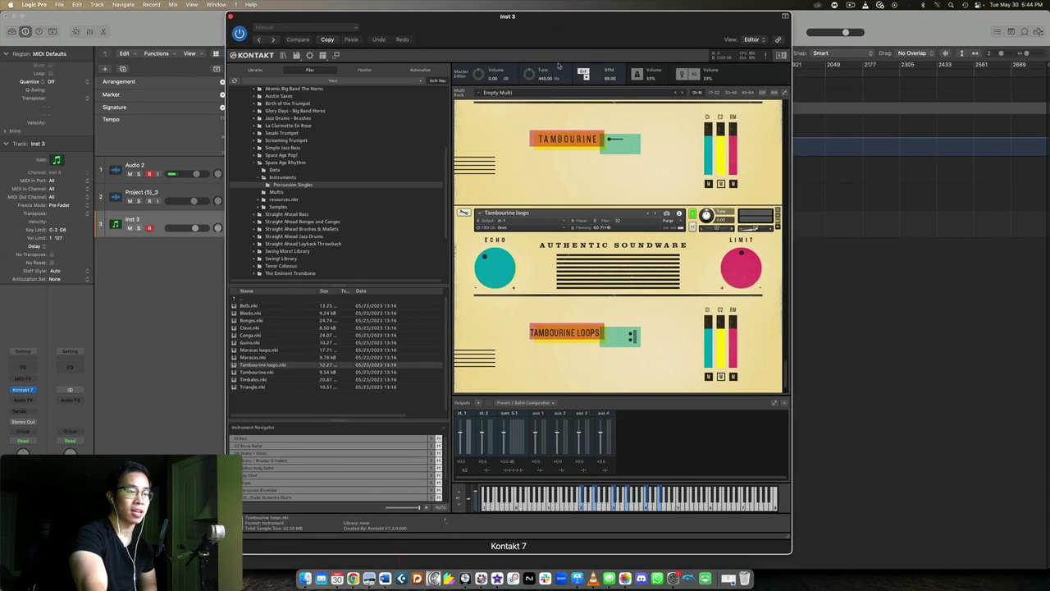
- Go back to the BONUS_Studio Orchestra Shorts instrument above Bells, solo it and audition its orchestra shorts
scroll(633, 267, "up", 5)
scroll(633, 267, "up", 10)
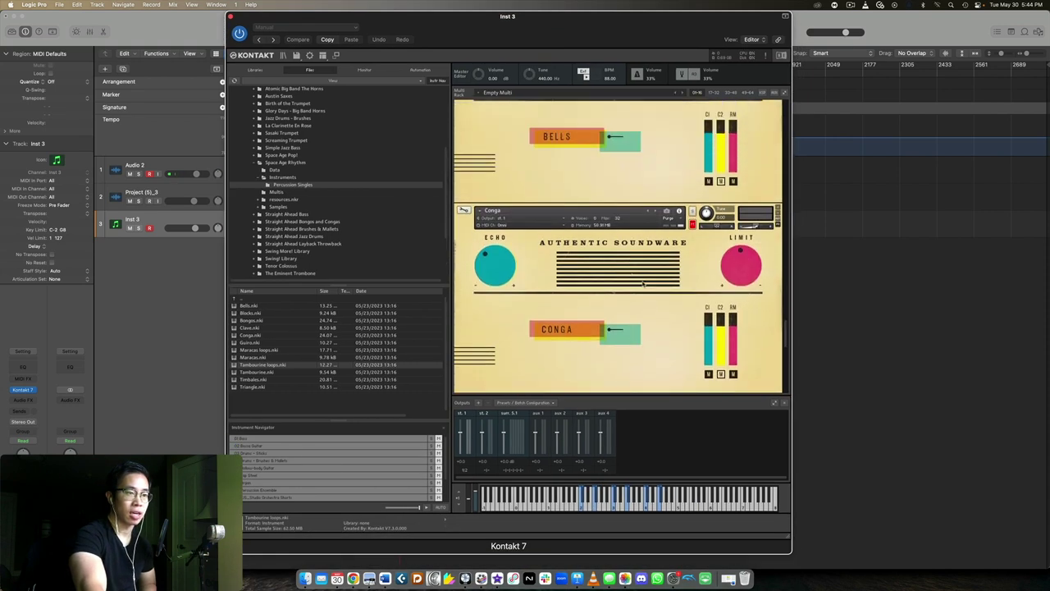
scroll(644, 284, "up", 5)
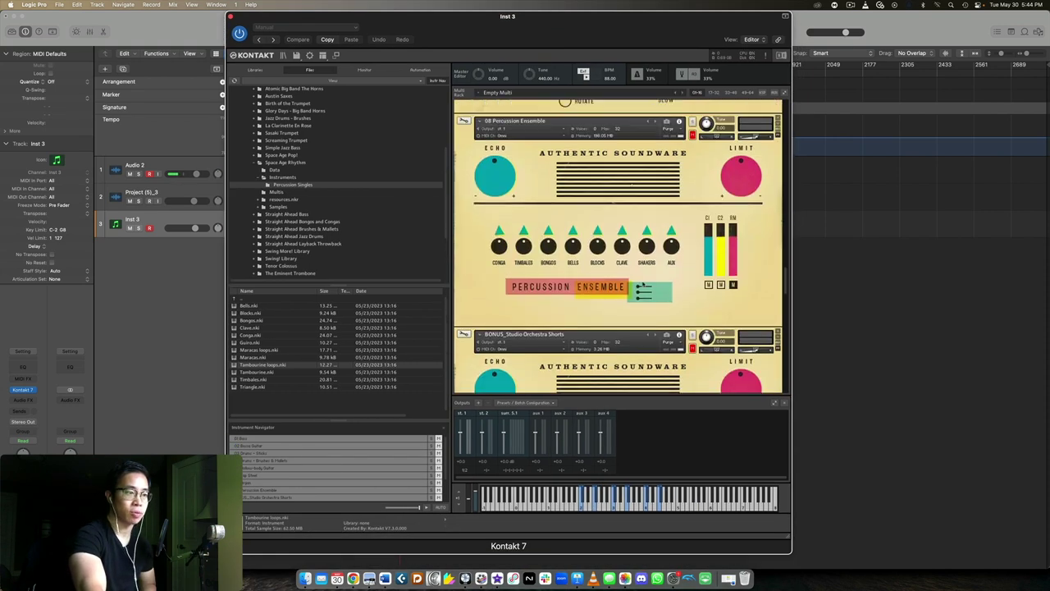
scroll(643, 283, "down", 10)
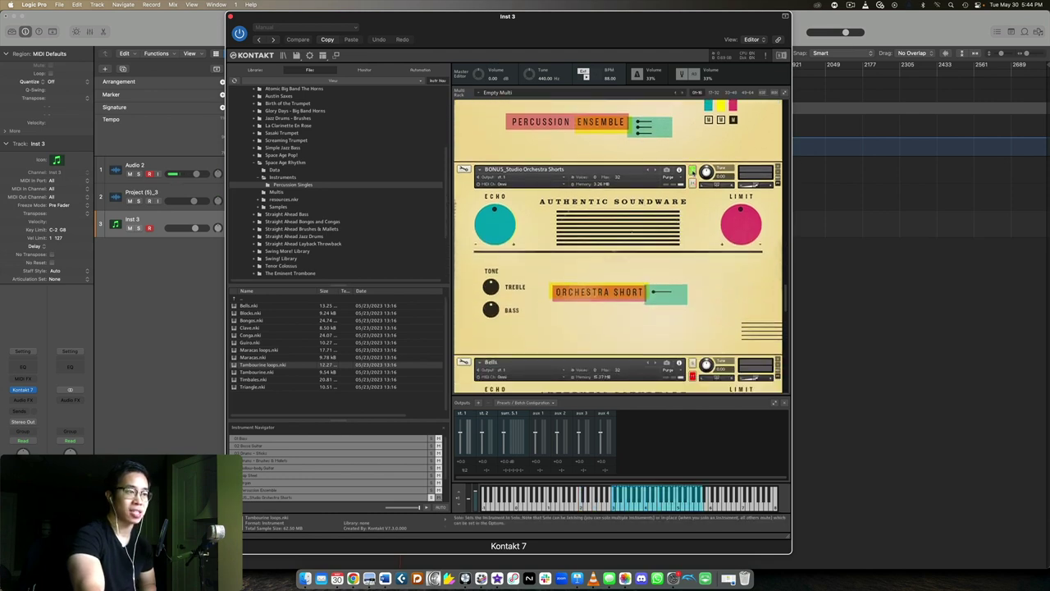
left_click(689, 178)
scroll(697, 187, "down", 3)
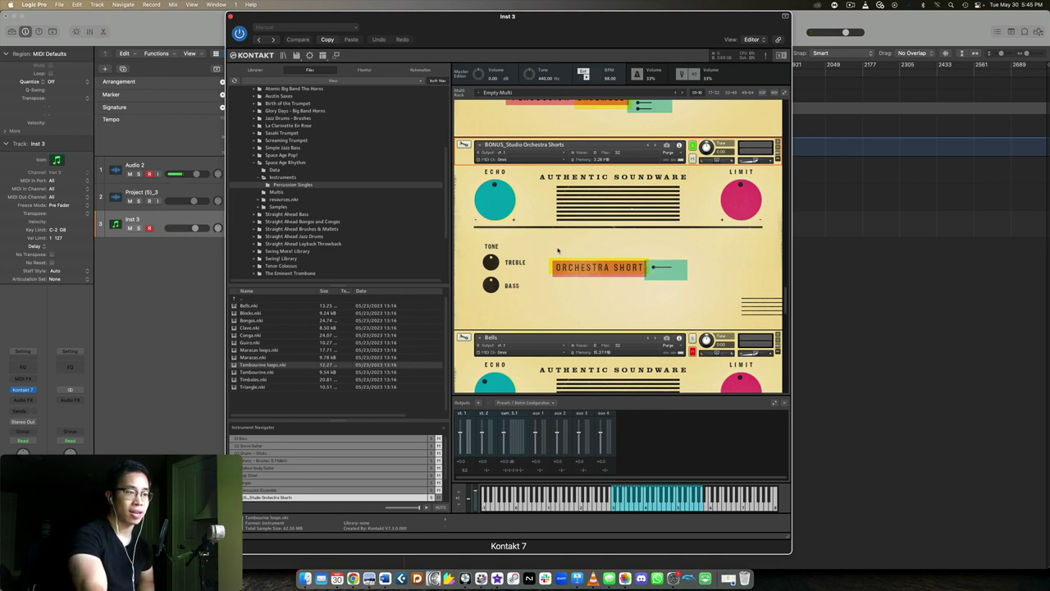
- Review all the loaded instruments in the rack, from 01 Bass through to Tambourine loops
scroll(664, 229, "down", 15)
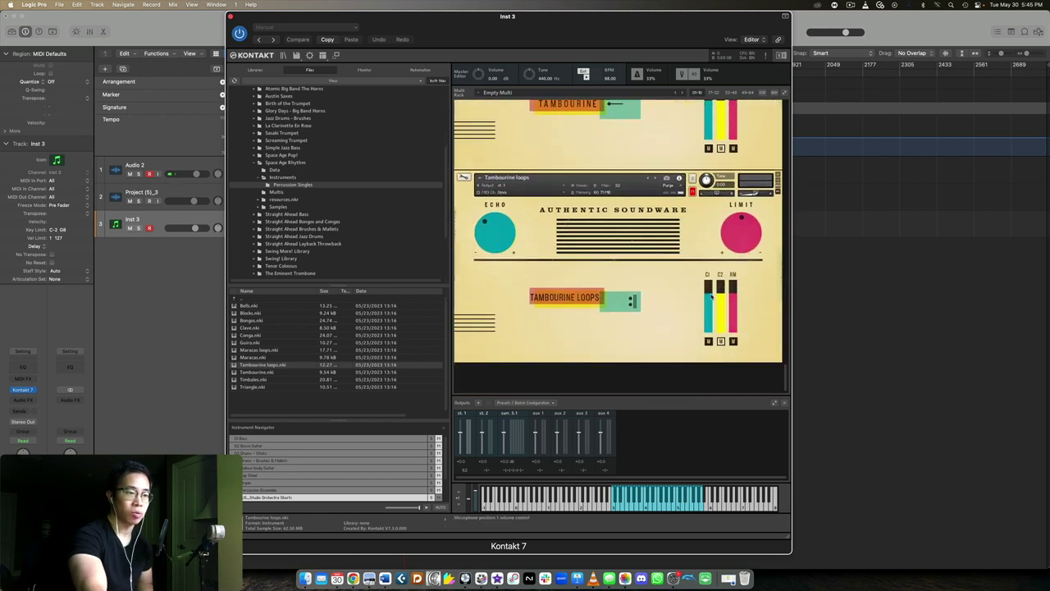
scroll(656, 296, "up", 10)
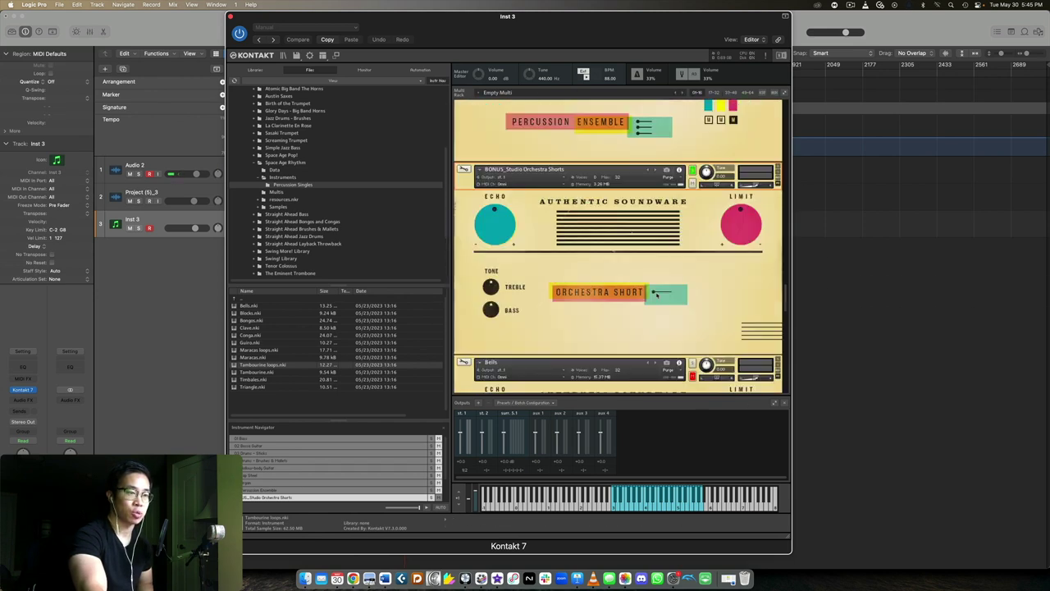
scroll(708, 275, "up", 10)
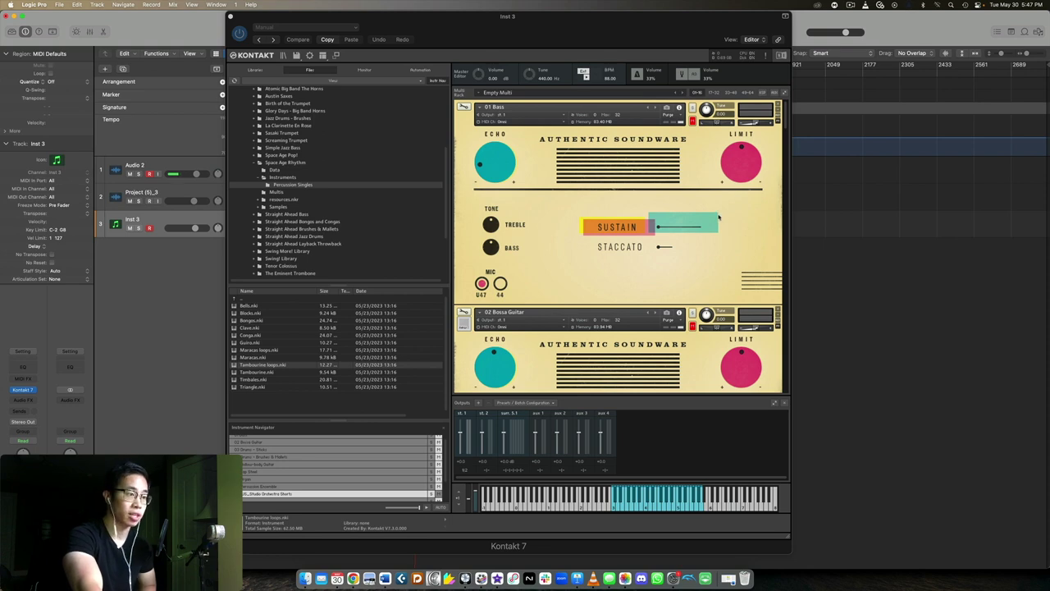
scroll(718, 216, "down", 15)
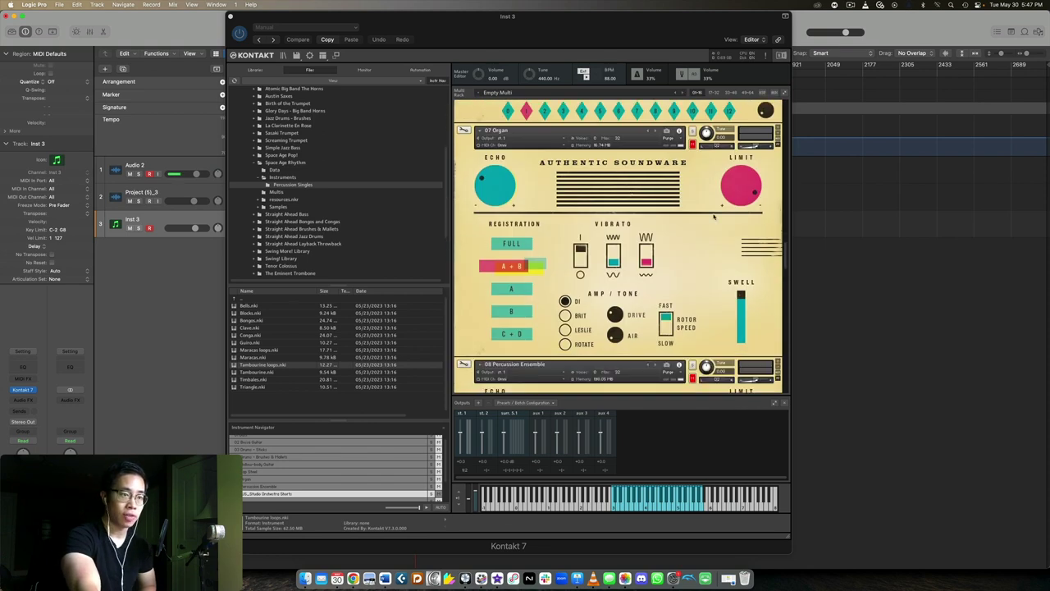
scroll(713, 216, "down", 10)
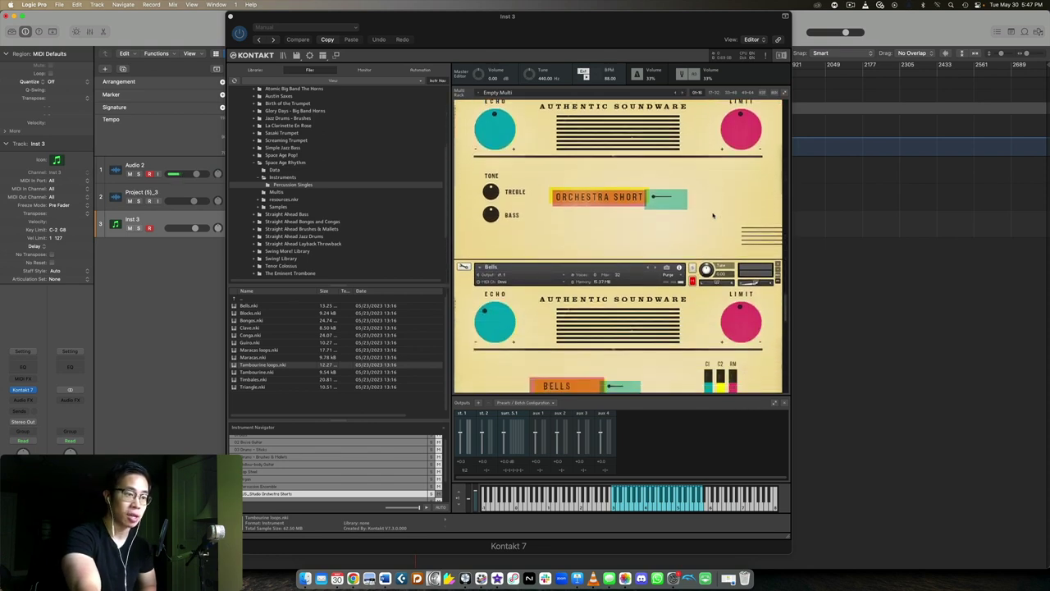
scroll(713, 216, "down", 5)
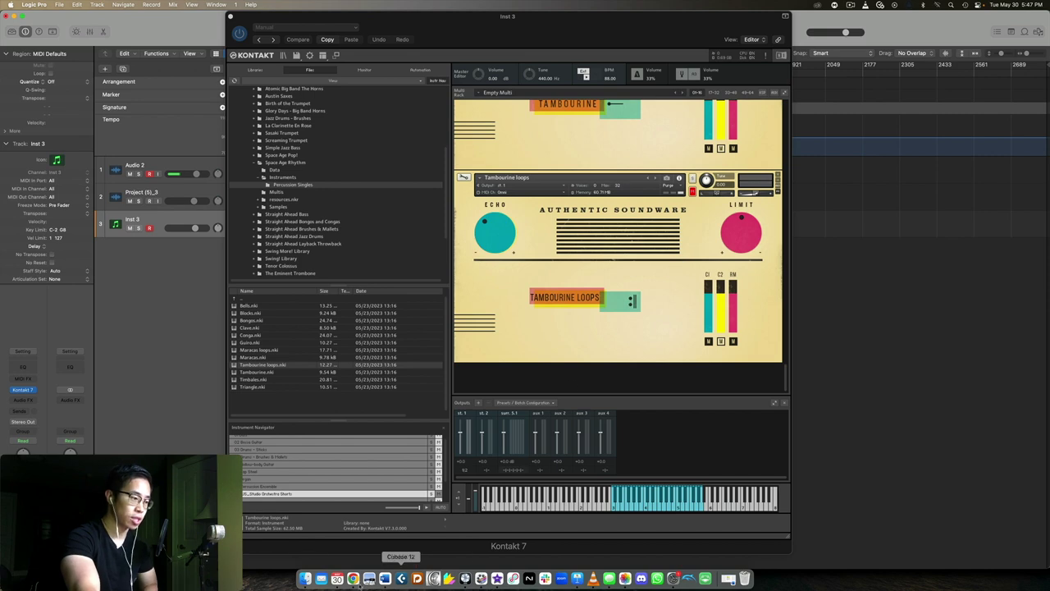
- Switch to Finder, open 07 Haley's Comet - Lead sheet.pdf, read through the score and close it
left_click(305, 577)
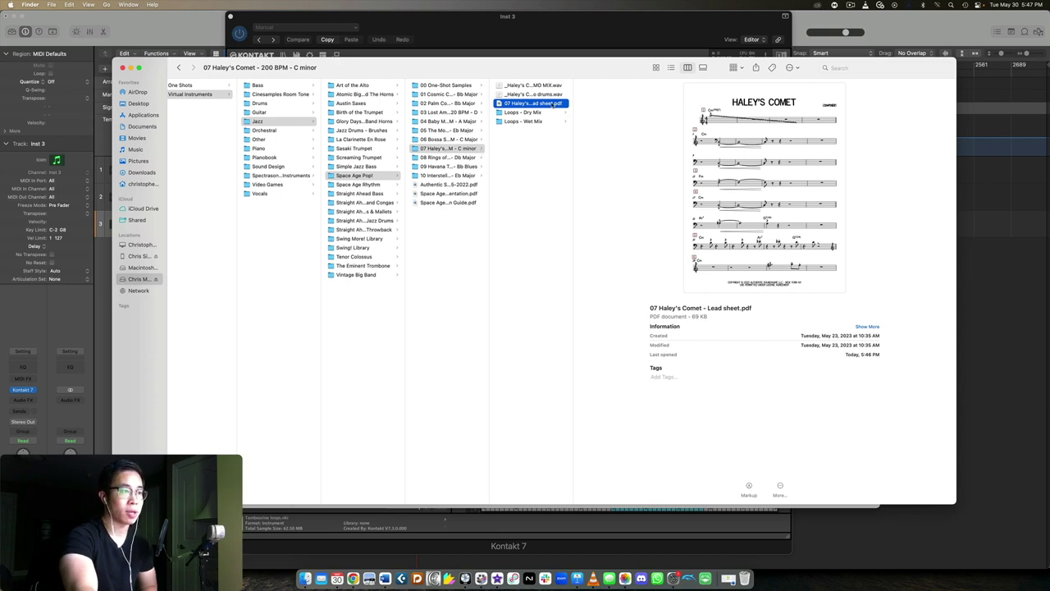
double_click(561, 105)
scroll(194, 176, "down", 10)
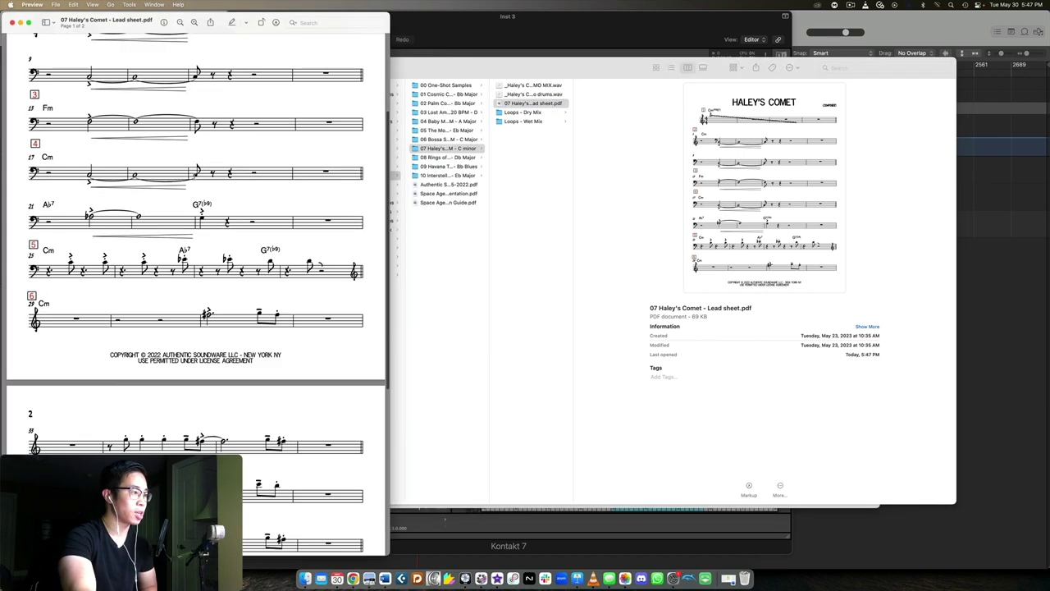
scroll(193, 177, "up", 15)
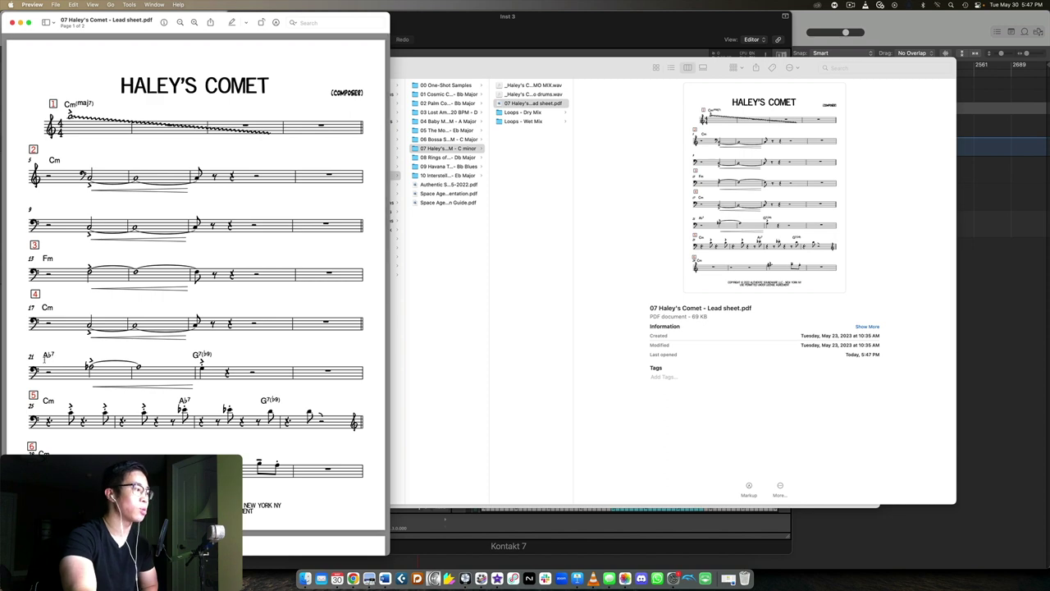
left_click(12, 22)
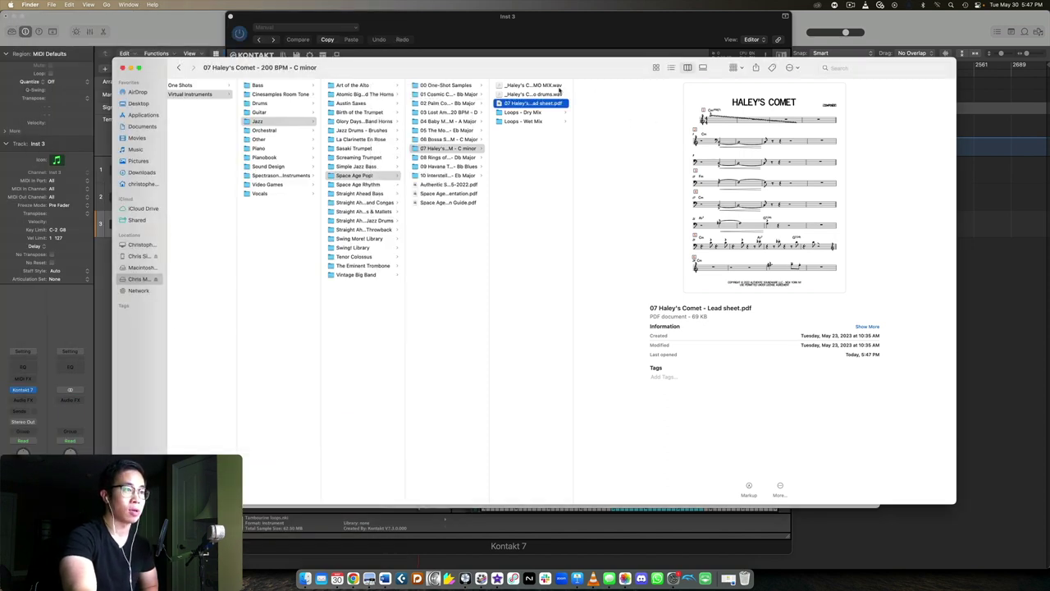
- Inspect the Haley's Comet demo mix and no-drums audio files and the contents of the Loops - Wet Mix folder
left_click(557, 86)
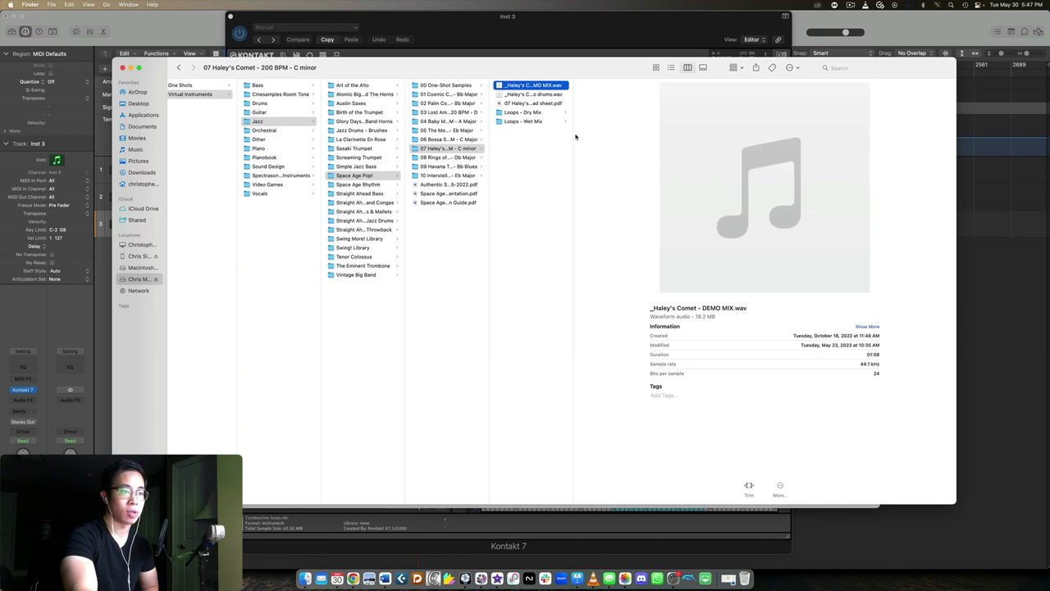
left_click(539, 95)
left_click(551, 122)
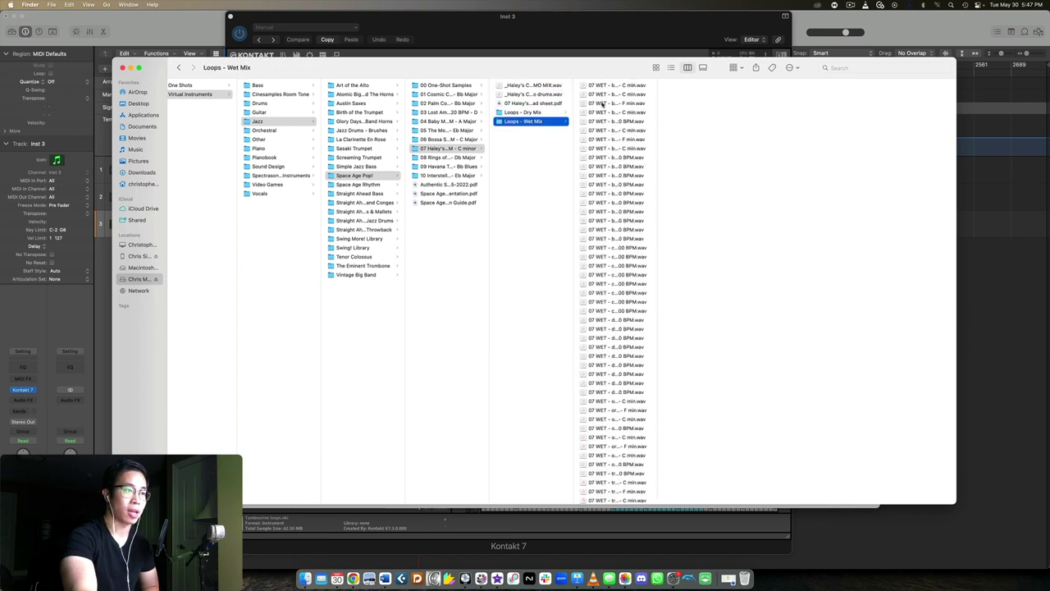
scroll(605, 121, "down", 1)
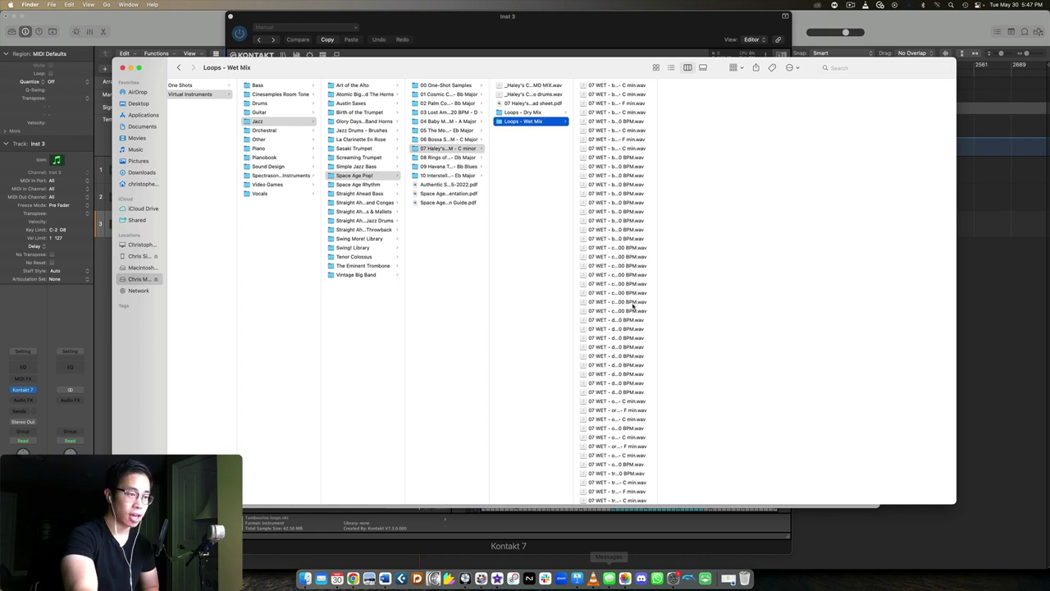
- Switch to VLC media player, play the 02 DRY loops Flutes 2, Flutes 4, Guitar 1 and Guitar 3, and select Organ 3
left_click(593, 578)
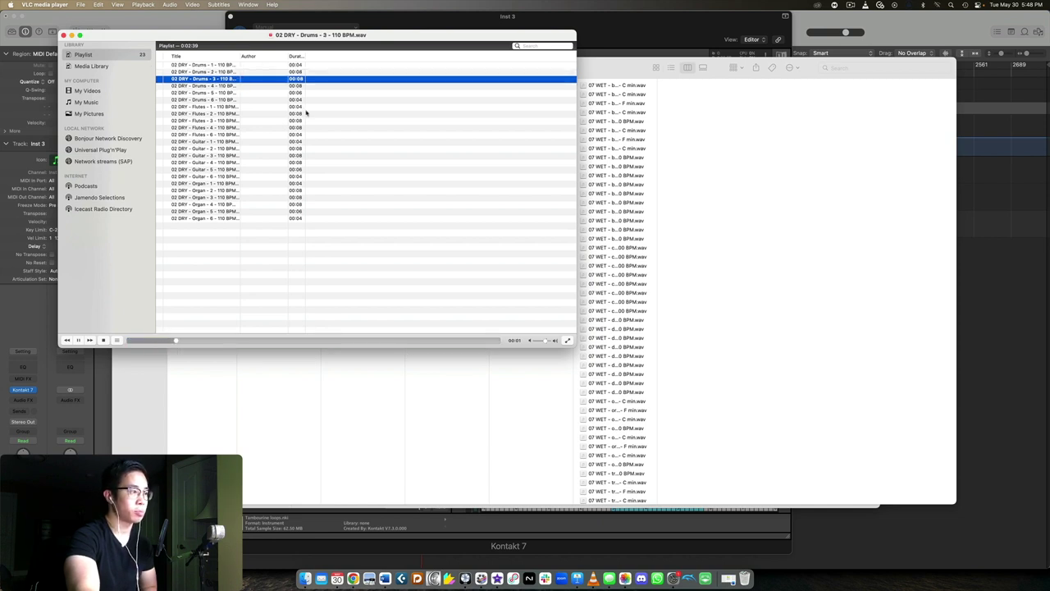
double_click(232, 113)
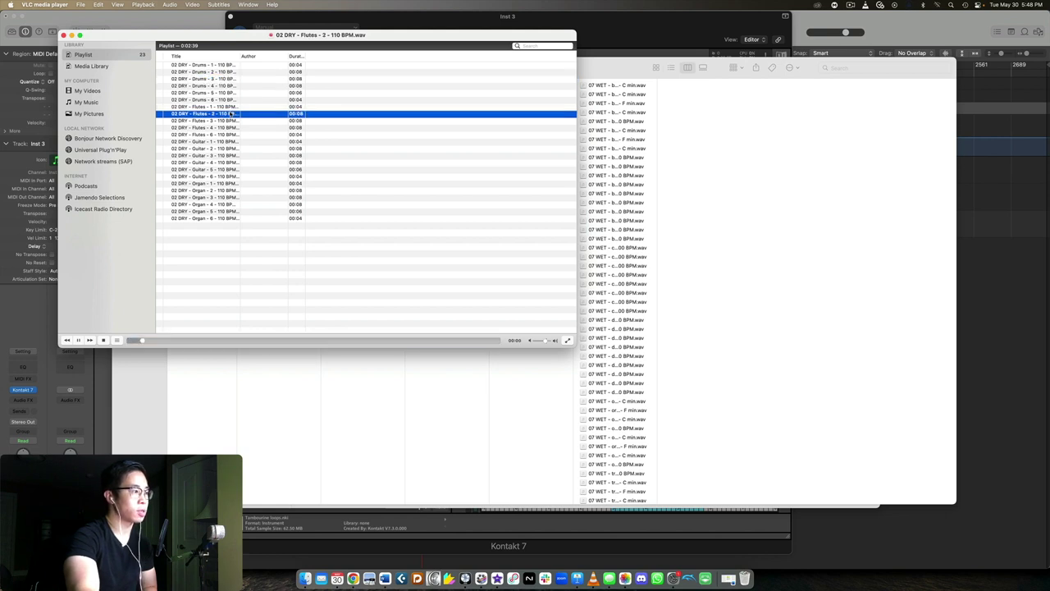
left_click(402, 340)
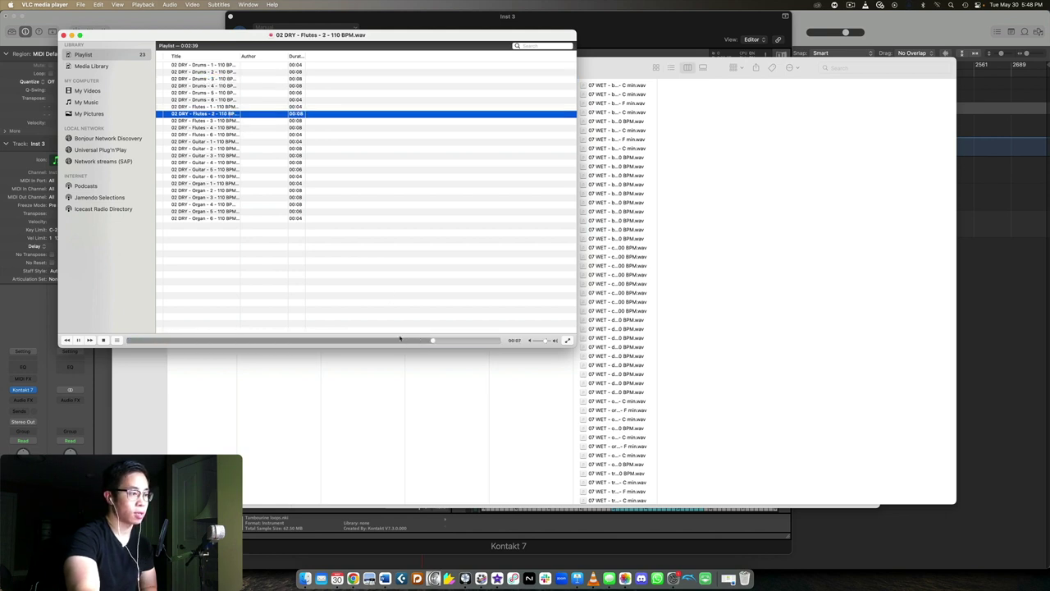
double_click(209, 129)
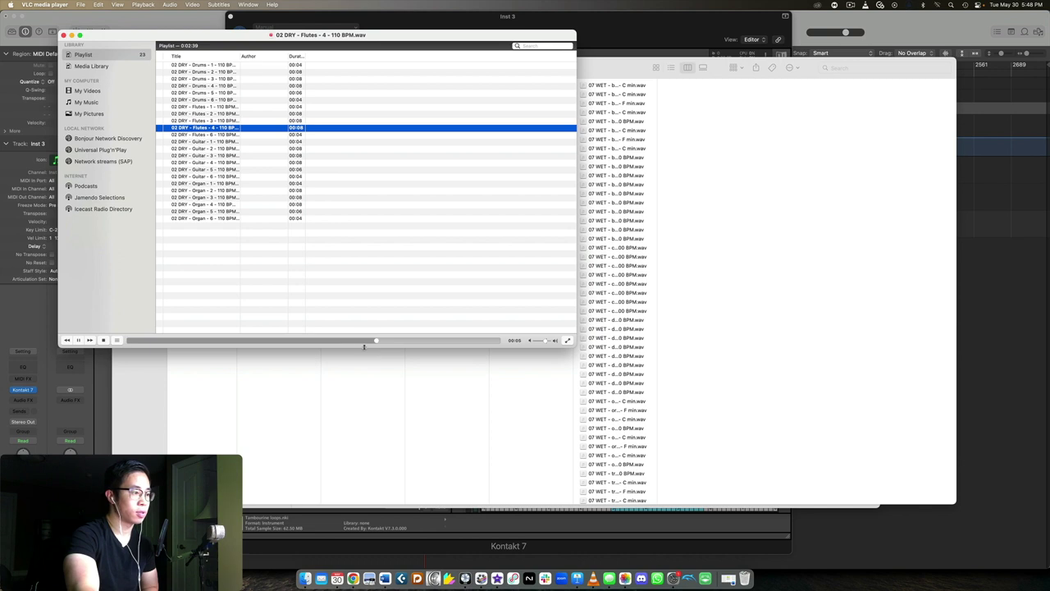
double_click(216, 142)
double_click(222, 155)
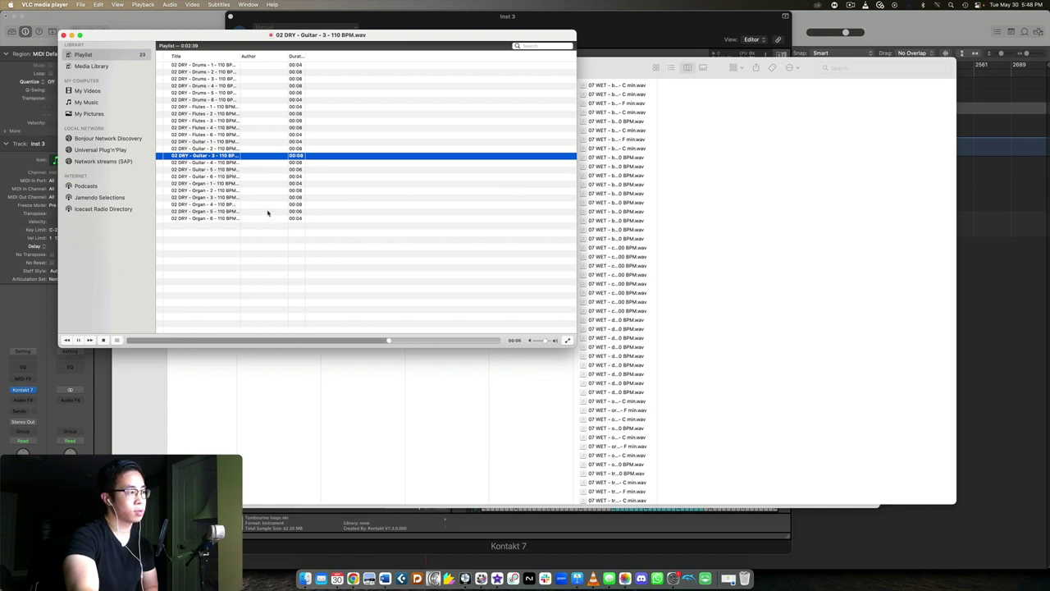
left_click(236, 199)
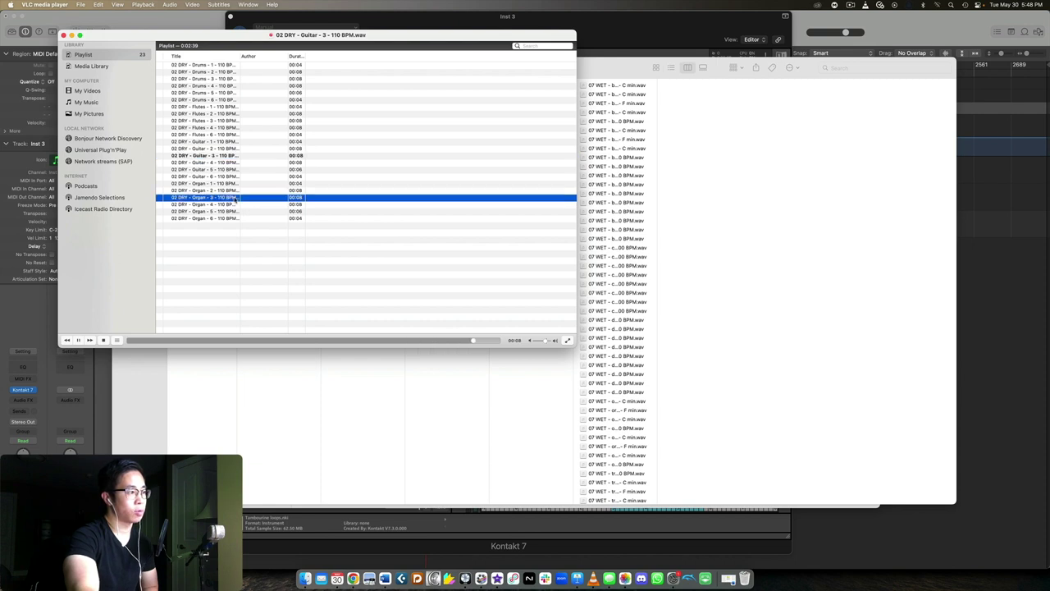